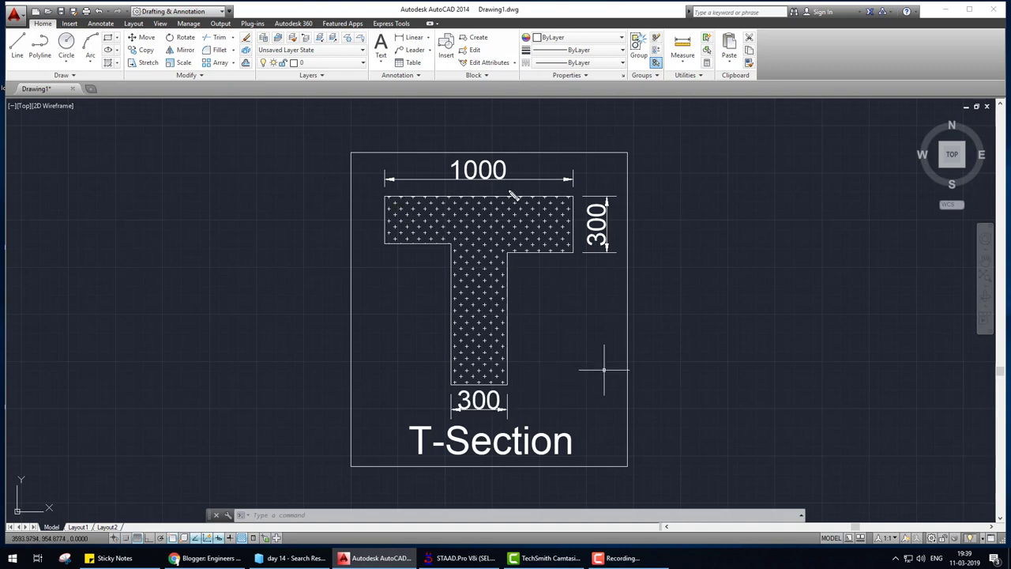
# Annotate the T-section drawing: flange width in millimetres and a 700 web depth arrow.
pyautogui.moveTo(520, 157)
pyautogui.mouseDown()
pyautogui.moveTo(542, 166)
pyautogui.moveTo(555, 145)
pyautogui.moveTo(563, 165)
pyautogui.mouseUp()
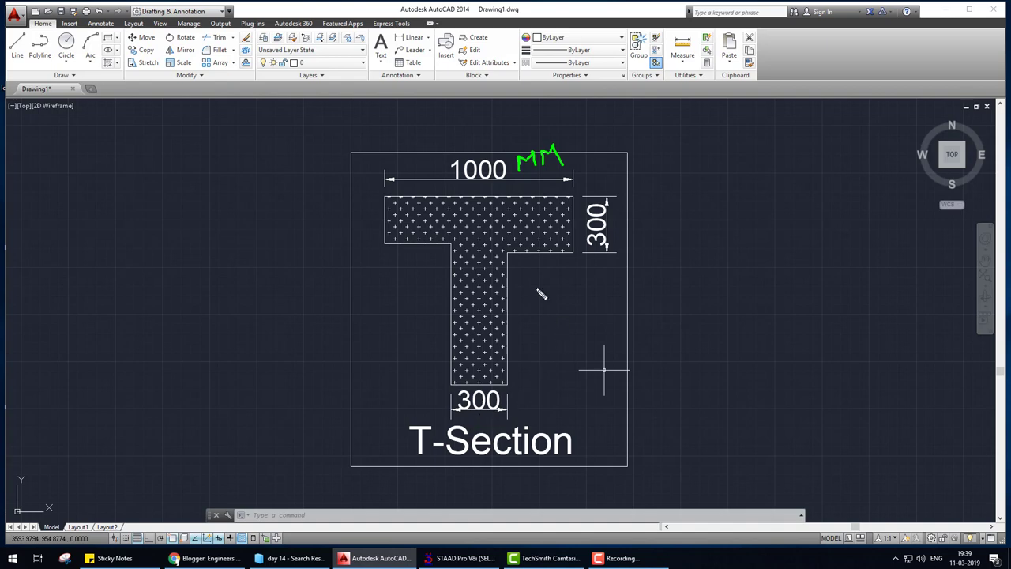
pyautogui.moveTo(537, 253)
pyautogui.mouseDown()
pyautogui.moveTo(550, 397)
pyautogui.moveTo(548, 368)
pyautogui.mouseUp()
pyautogui.moveTo(555, 305)
pyautogui.mouseDown()
pyautogui.moveTo(569, 307)
pyautogui.moveTo(567, 319)
pyautogui.moveTo(605, 306)
pyautogui.mouseUp()
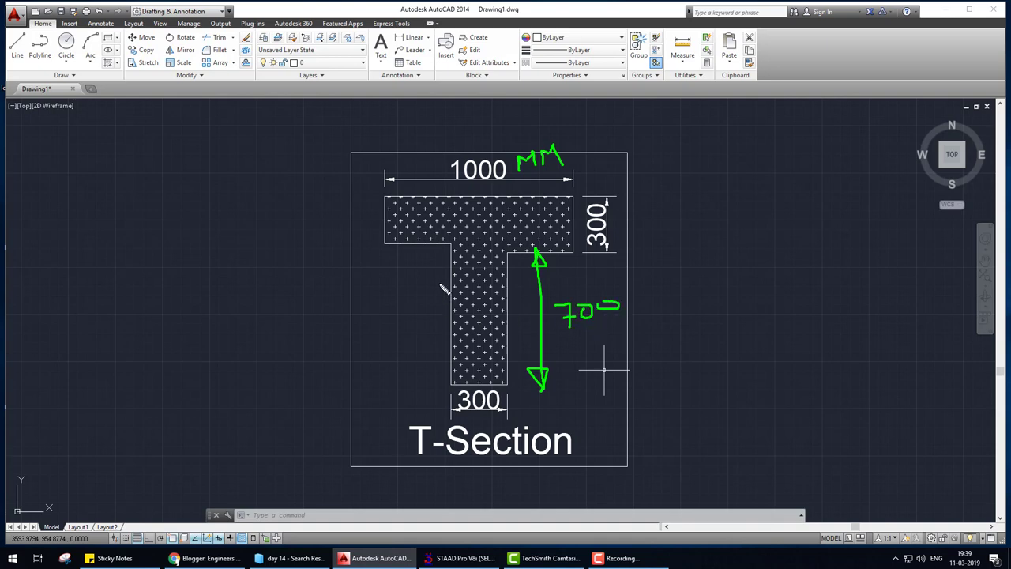
# Clear the pen annotations and bring up STAAD.Pro from the taskbar.
pyautogui.press('Escape')
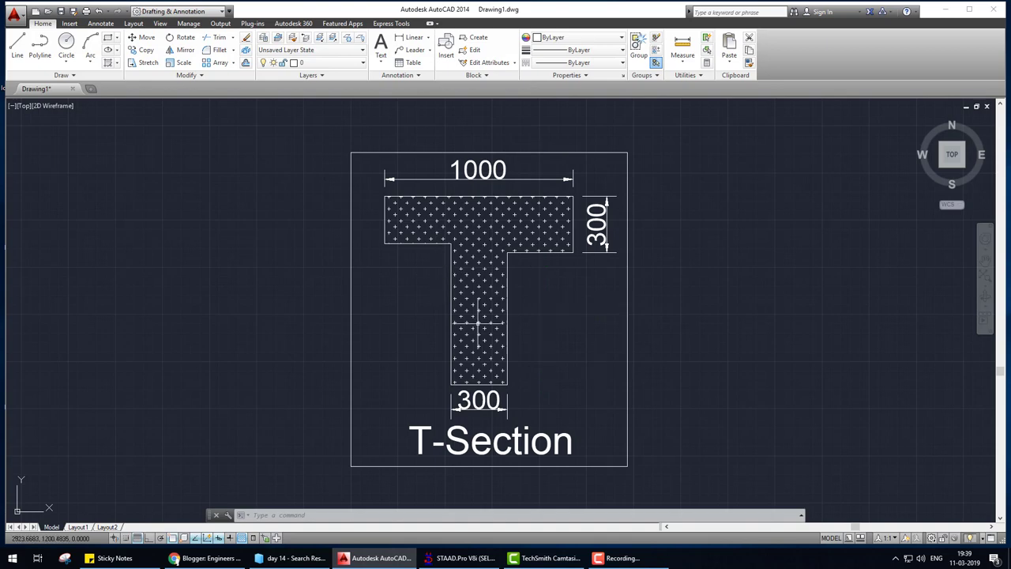
pyautogui.click(630, 563)
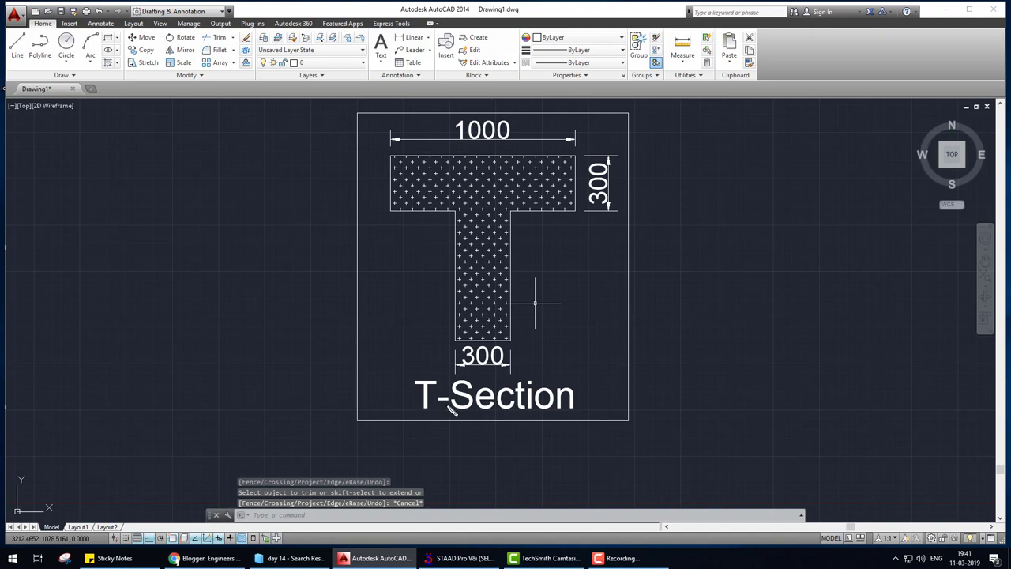
pyautogui.click(464, 558)
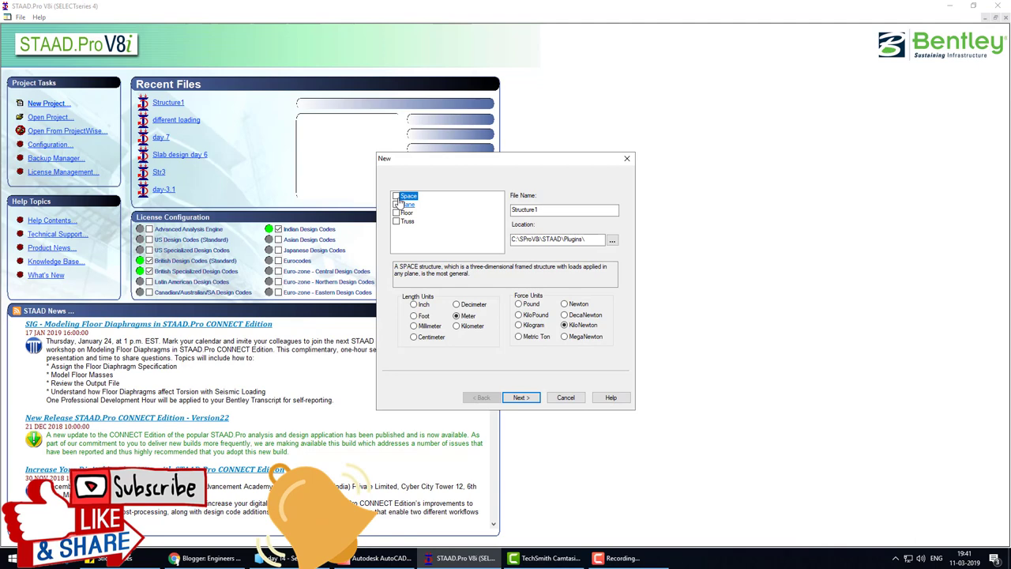
# Create space-structure file 'T-Beam' in Meter and KiloNewton, finishing with Add Beam.
pyautogui.press('Tab')
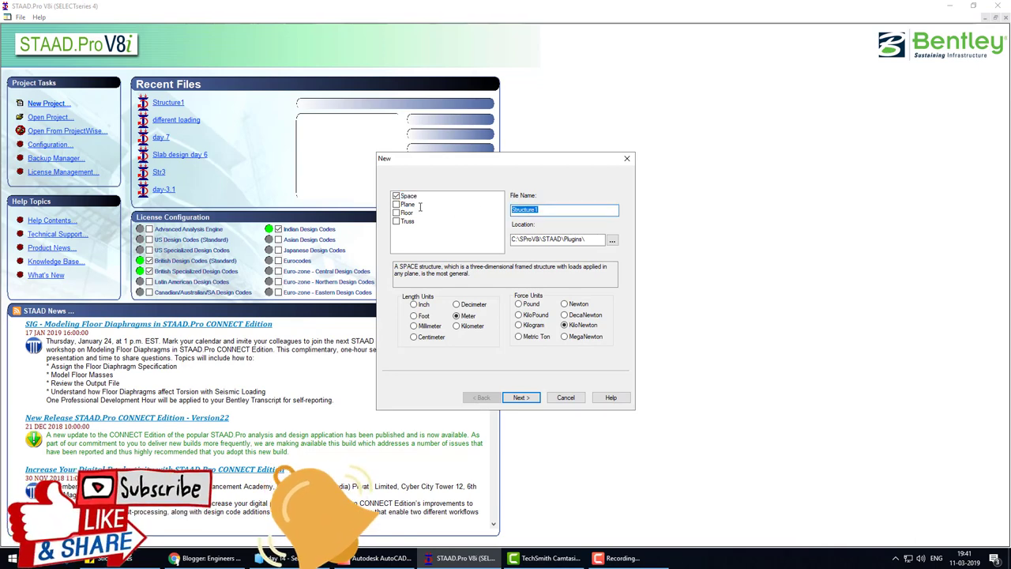
pyautogui.write('T-Beam')
pyautogui.click(529, 399)
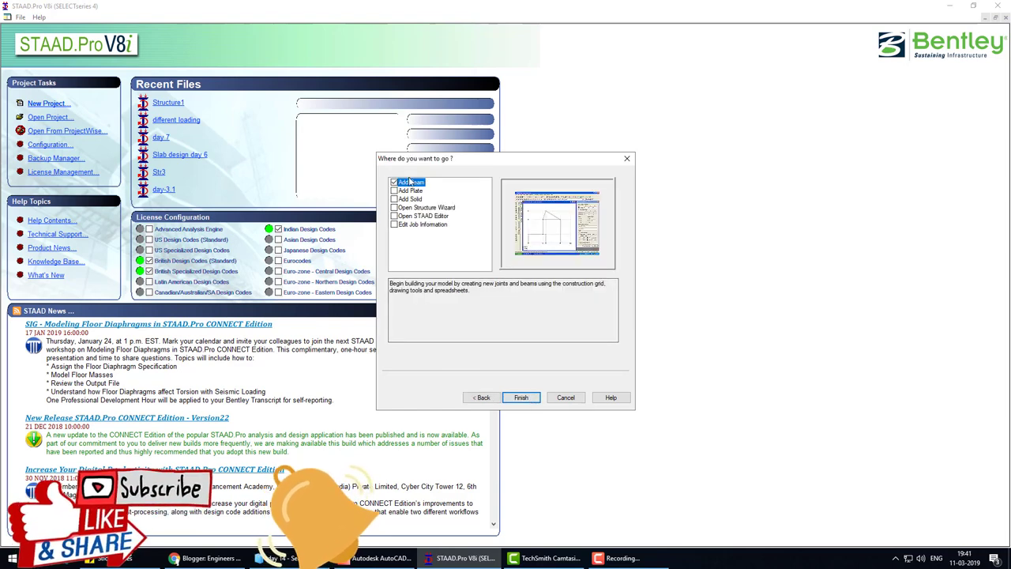
pyautogui.click(531, 398)
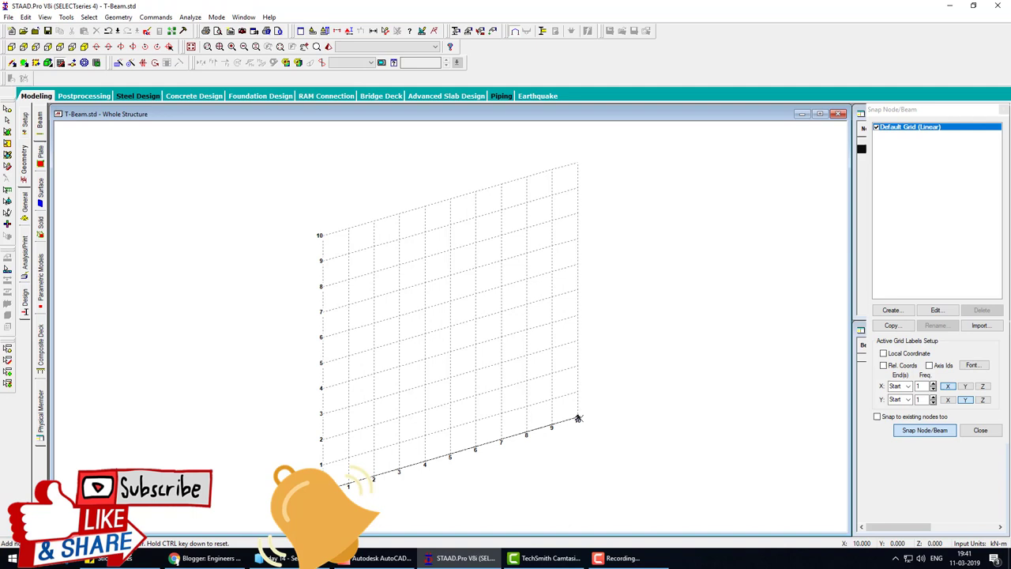
# Draw the 10 m beam from (0,0,0) to (10,0,0) and close the grid.
pyautogui.click(577, 419)
pyautogui.click(1004, 108)
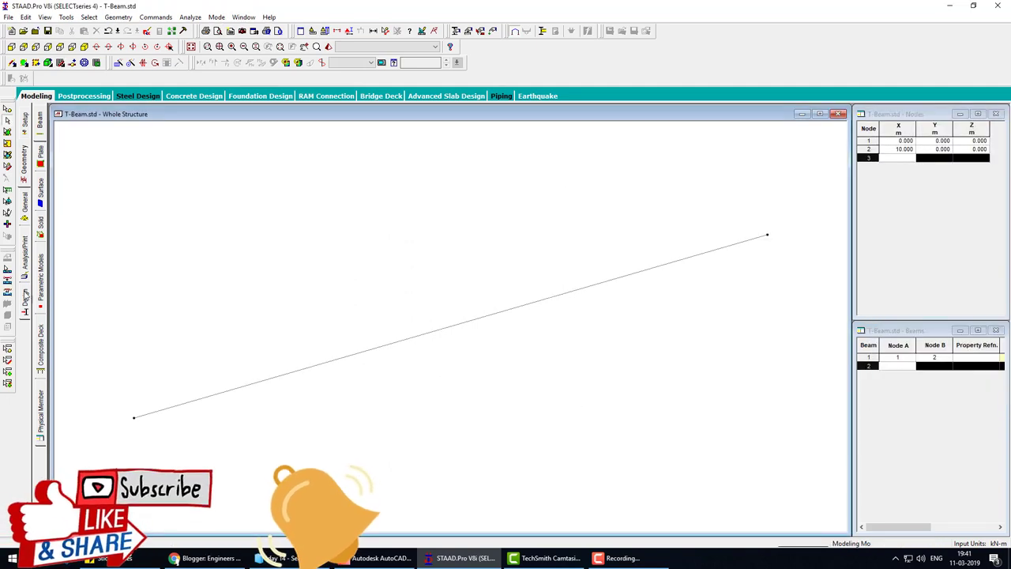
pyautogui.click(24, 202)
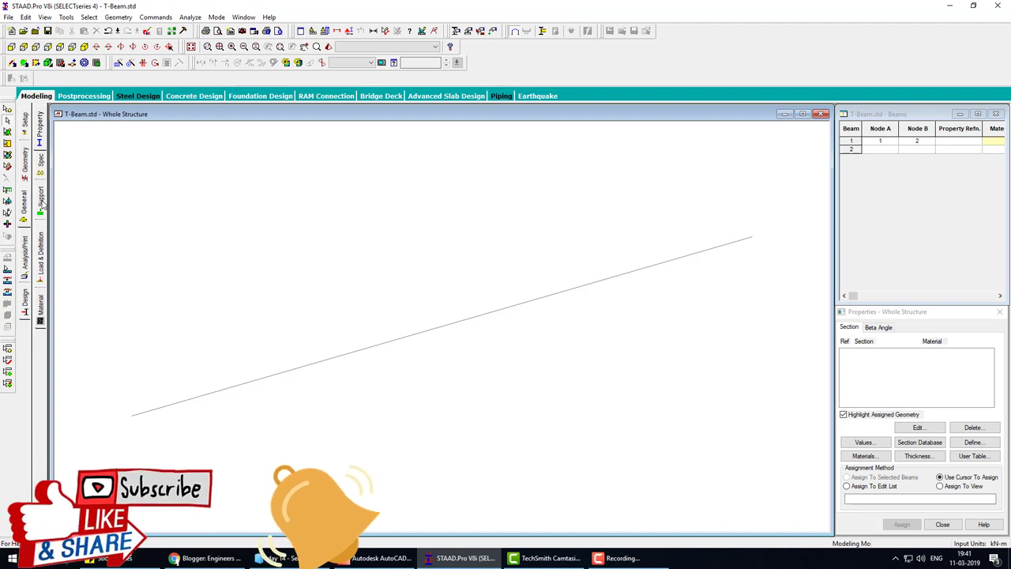
# Create a Fixed support and assign it to both end nodes.
pyautogui.click(40, 202)
pyautogui.click(943, 444)
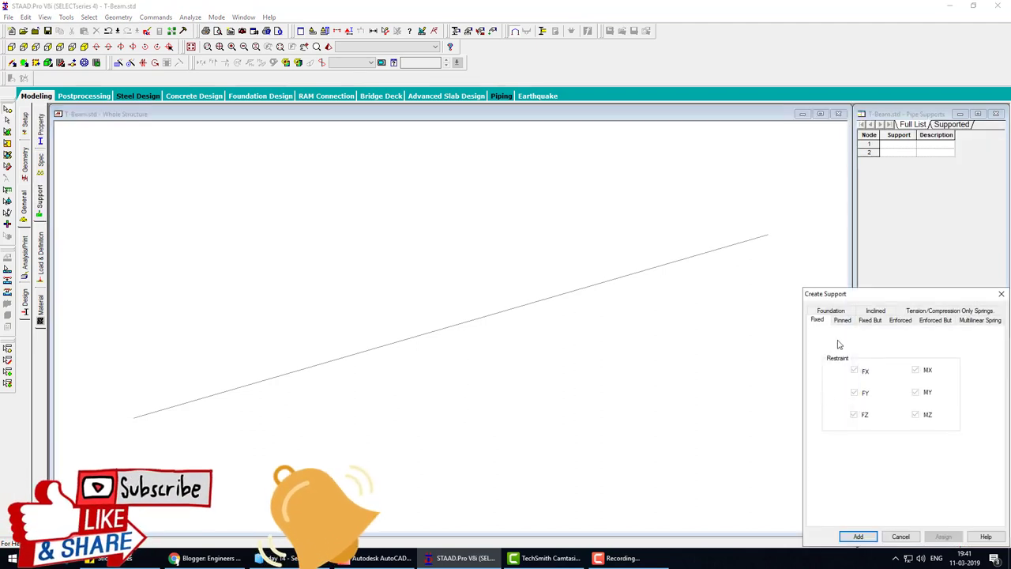
pyautogui.click(858, 536)
pyautogui.click(892, 382)
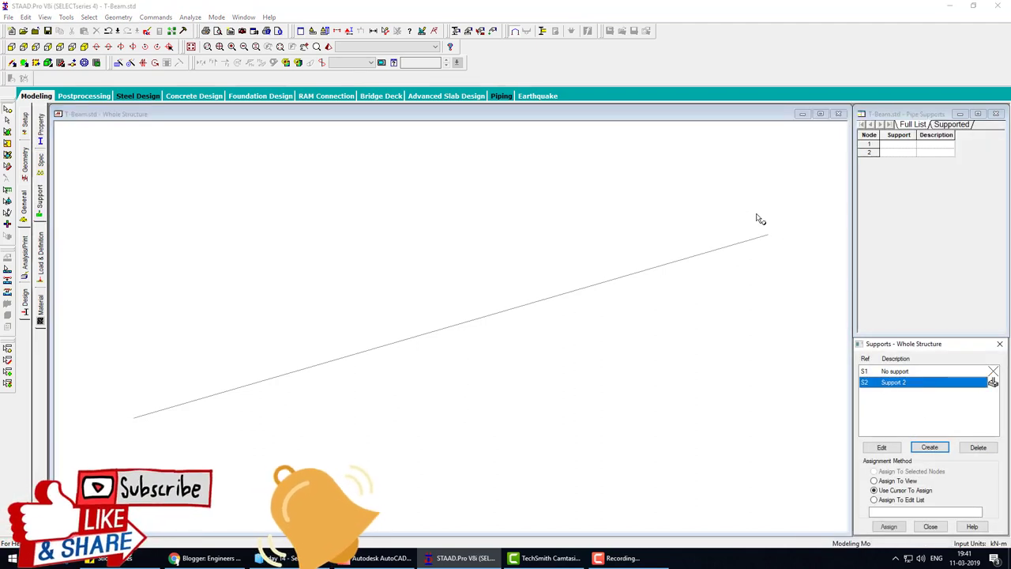
pyautogui.click(767, 234)
pyautogui.keyDown('ctrl'); pyautogui.click(134, 417); pyautogui.keyUp('ctrl')
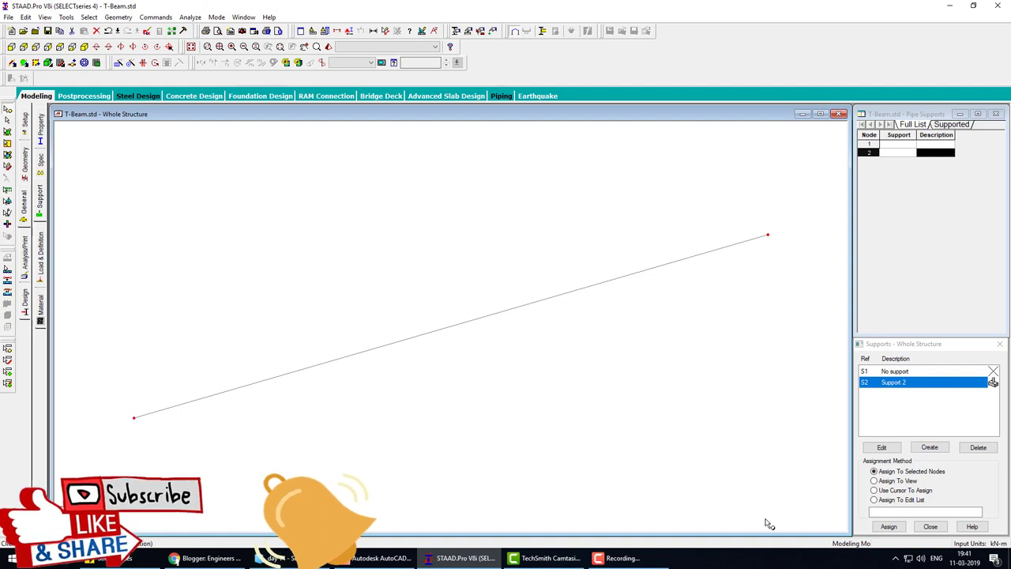
pyautogui.click(888, 526)
pyautogui.click(937, 464)
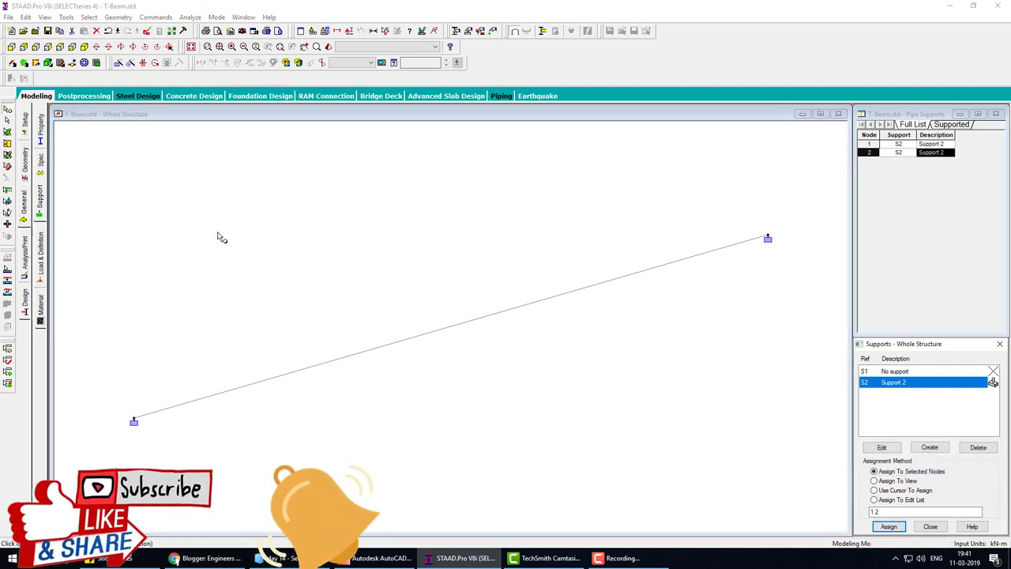
pyautogui.press('Escape')
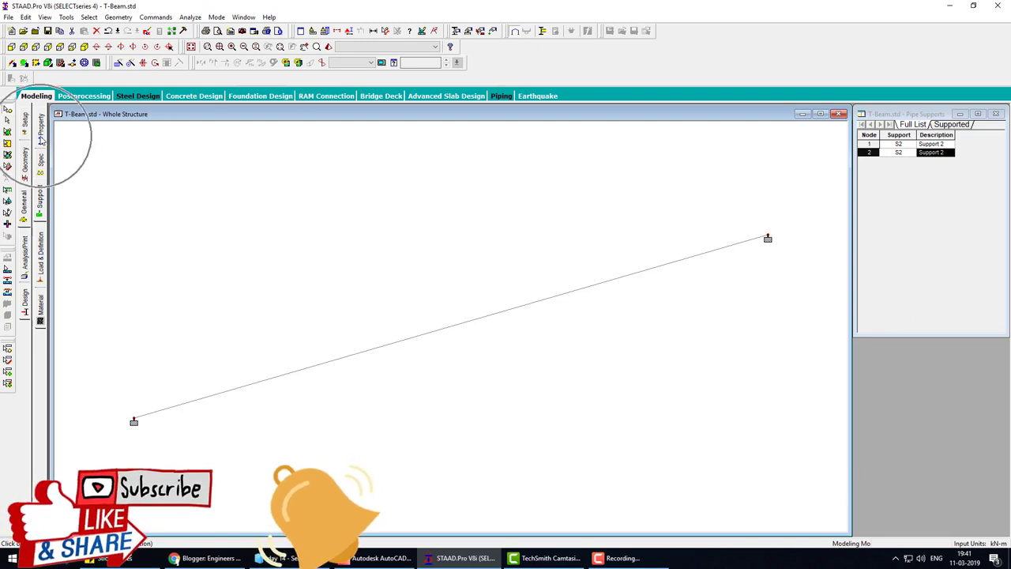
# Define a Tee section with YD 1, ZD 1, YB 0.7 and ZB 0.3 m.
pyautogui.click(41, 137)
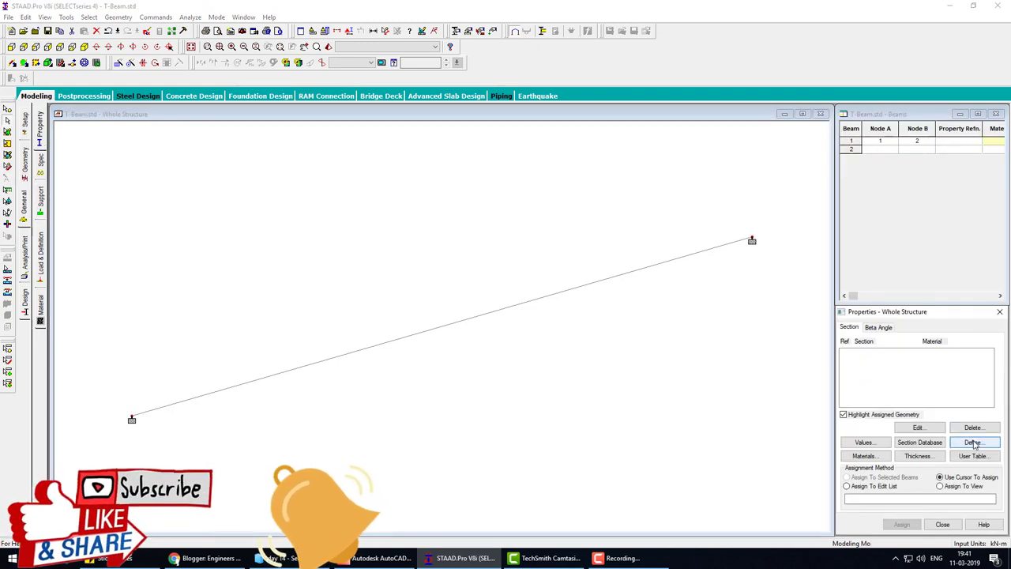
pyautogui.click(973, 442)
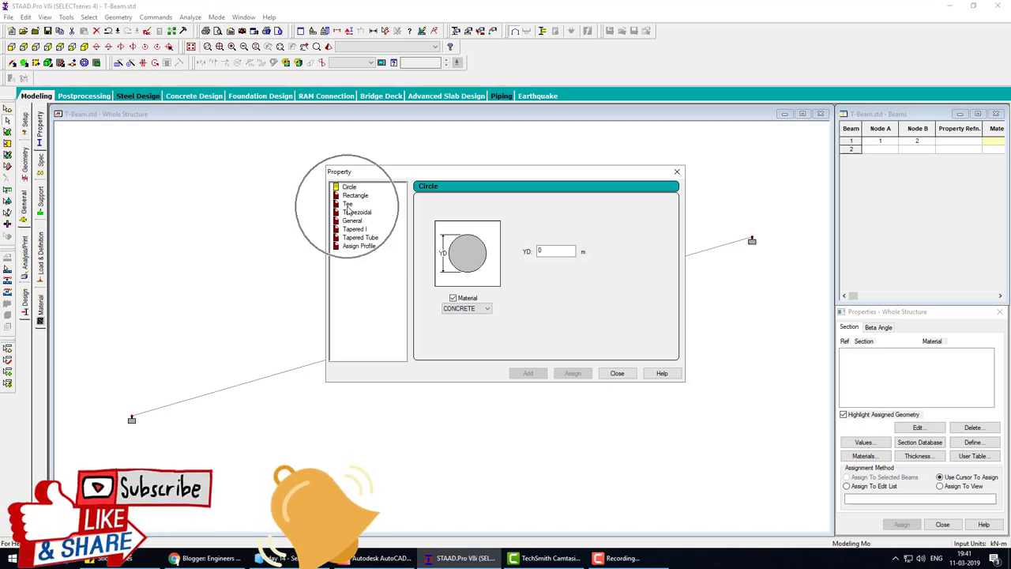
pyautogui.click(347, 204)
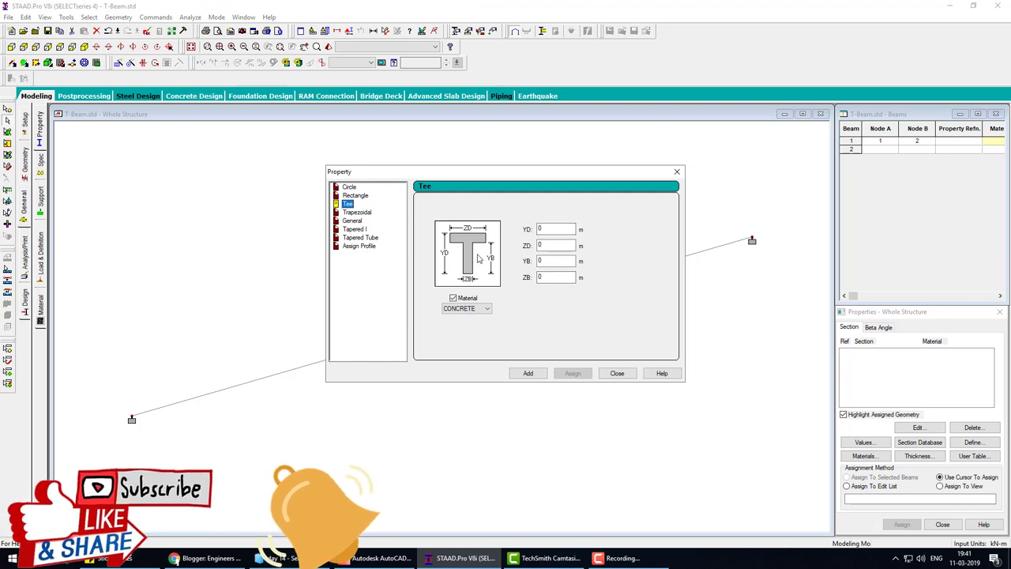
pyautogui.doubleClick(540, 229)
pyautogui.write('1')
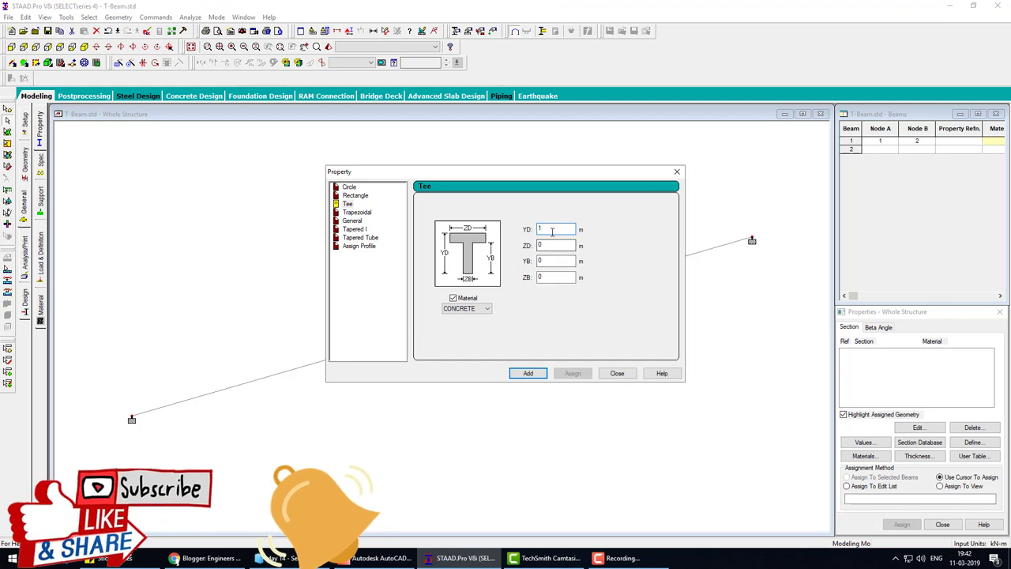
pyautogui.press('Tab')
pyautogui.press('Tab')
pyautogui.press('Tab')
pyautogui.write('.3')
pyautogui.click(528, 373)
pyautogui.click(615, 374)
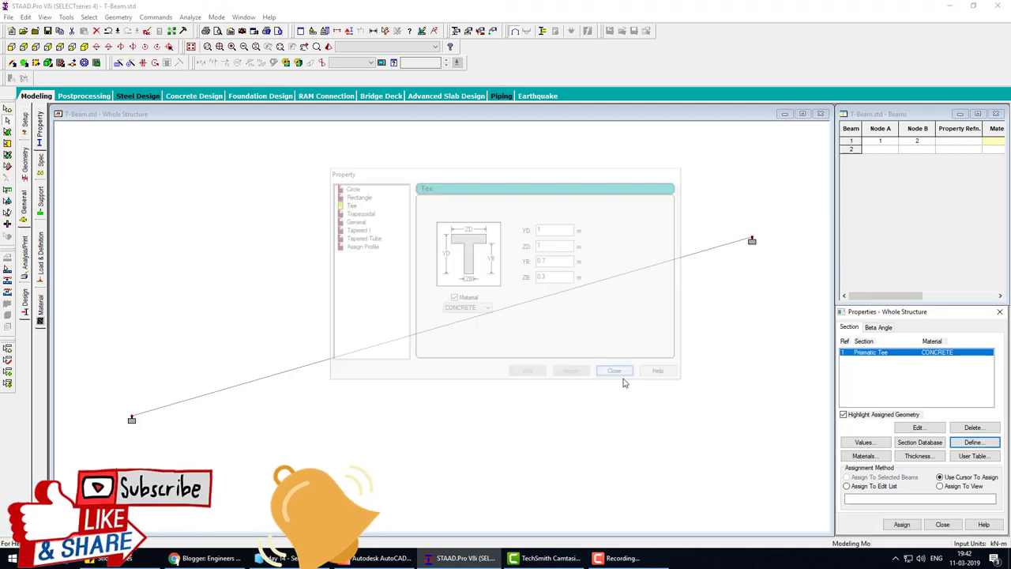
# Assign the Tee section to the beam in view and show the 3D render.
pyautogui.click(940, 486)
pyautogui.click(901, 523)
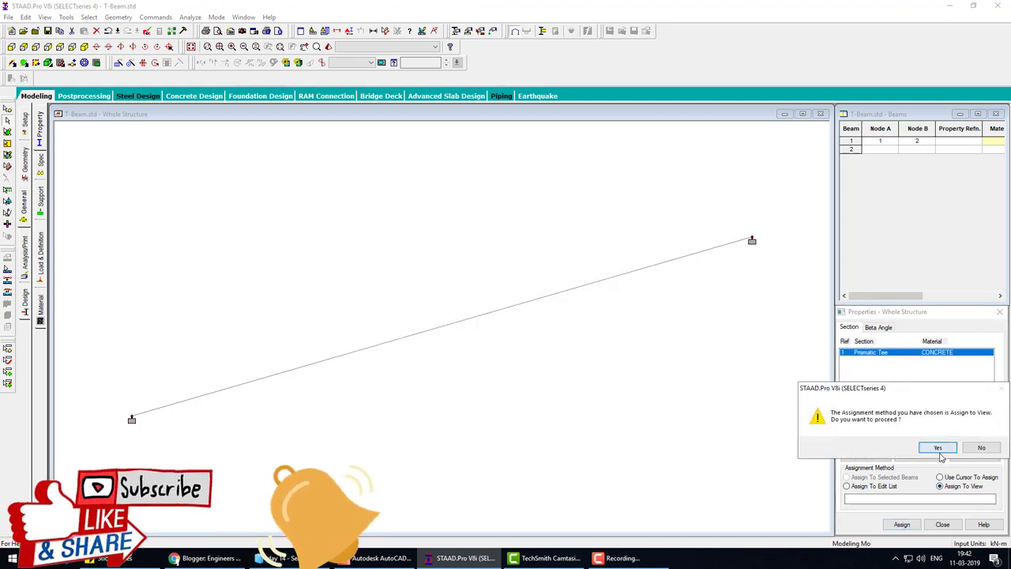
pyautogui.click(935, 447)
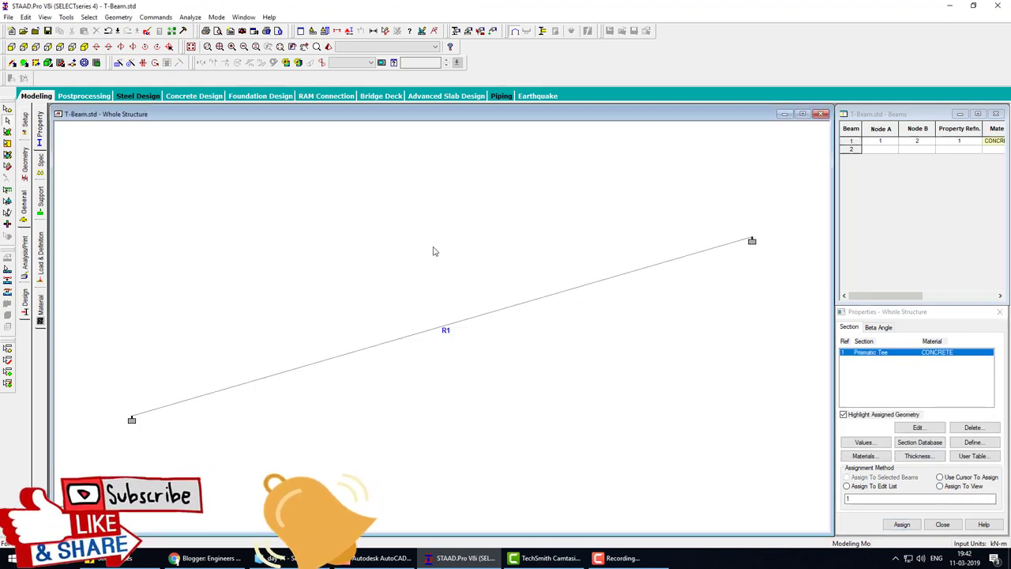
pyautogui.click(329, 46)
# Orbit and close the 3D view, then create a Dead load case titled 'dead'.
pyautogui.moveTo(473, 250)
pyautogui.mouseDown()
pyautogui.moveTo(454, 262)
pyautogui.moveTo(478, 286)
pyautogui.moveTo(332, 198)
pyautogui.moveTo(619, 261)
pyautogui.moveTo(756, 206)
pyautogui.mouseUp()
pyautogui.click(885, 142)
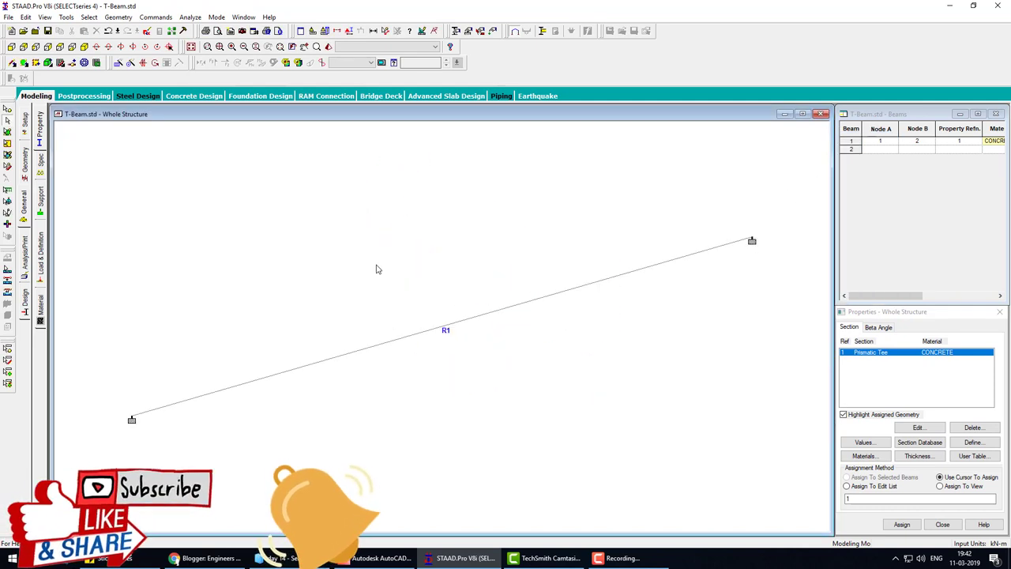
pyautogui.click(40, 256)
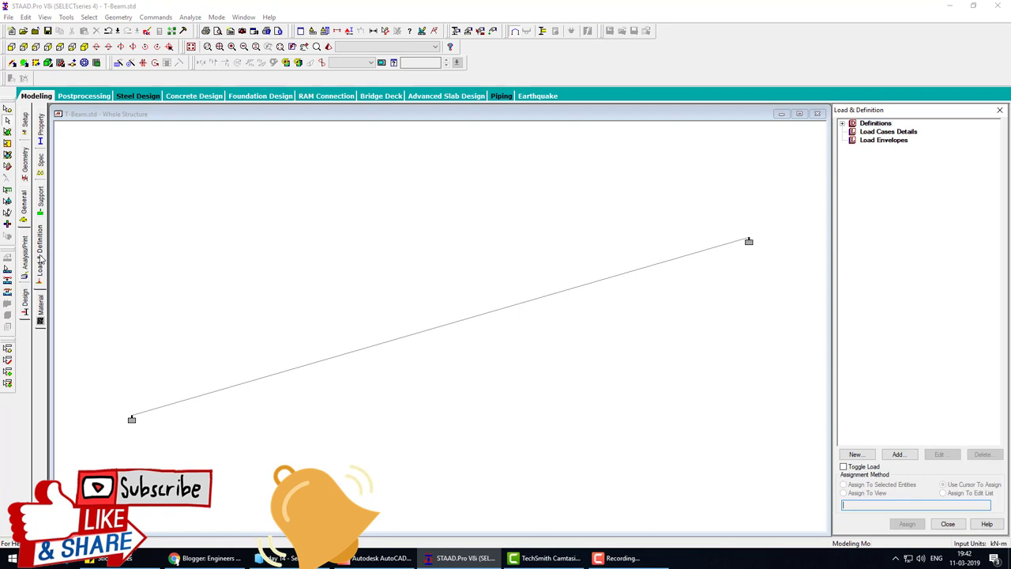
pyautogui.click(856, 132)
pyautogui.click(918, 458)
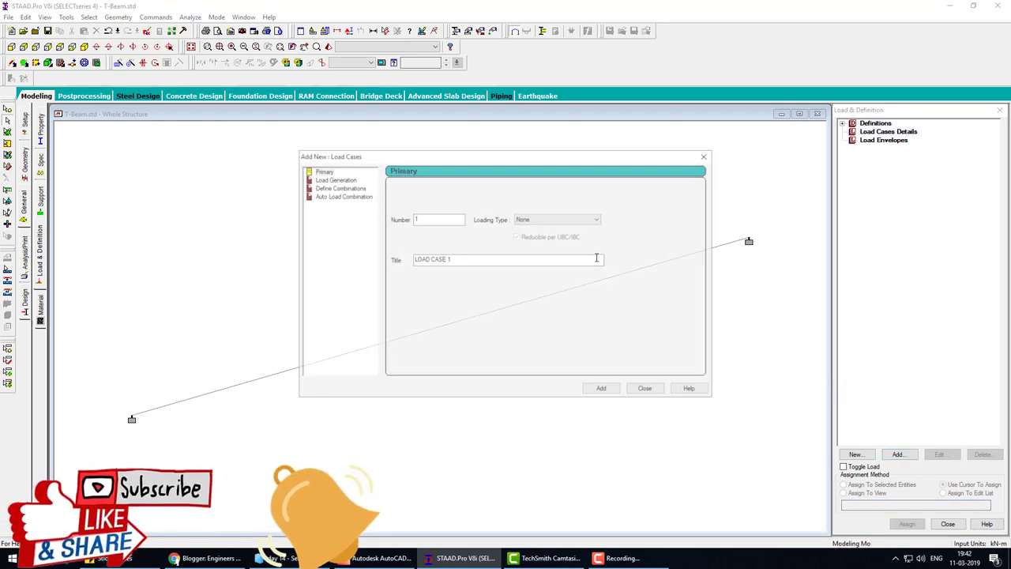
pyautogui.click(537, 221)
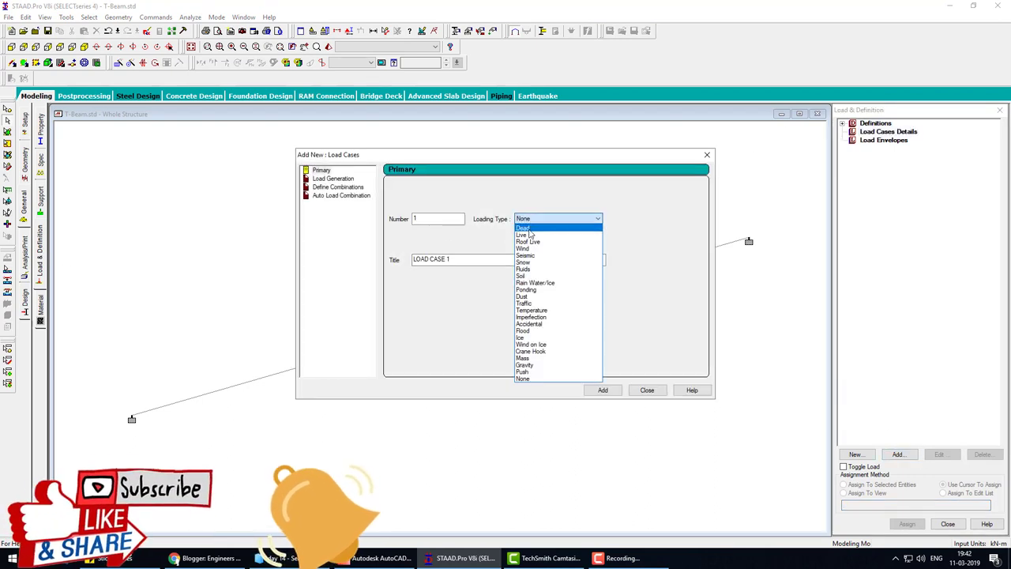
pyautogui.click(522, 227)
pyautogui.moveTo(490, 259); pyautogui.dragTo(327, 259)
pyautogui.write('dead')
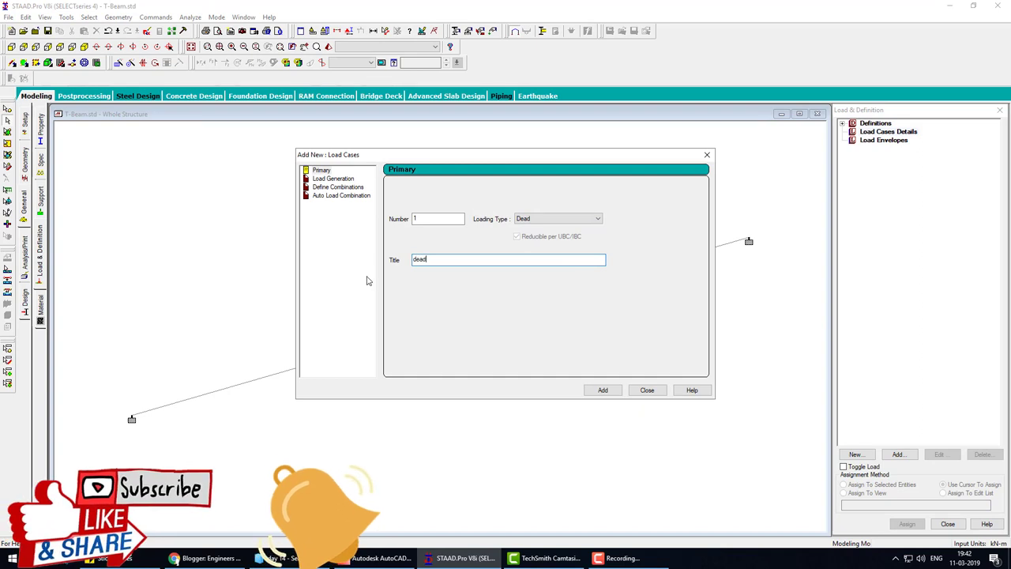
pyautogui.click(604, 390)
pyautogui.click(647, 390)
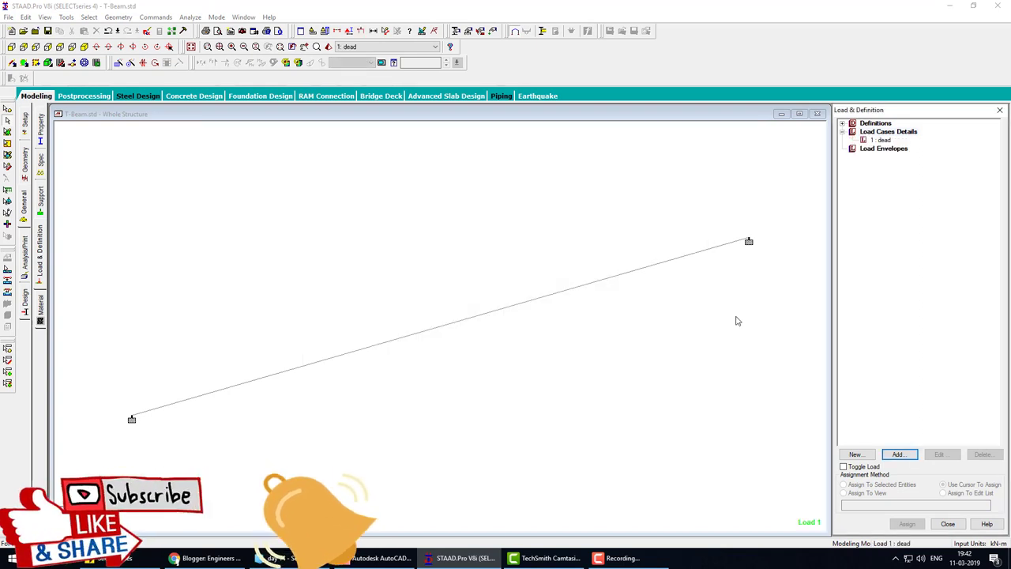
# Add self-weight and a uniform GY -10 kN/m member load to the dead case.
pyautogui.click(883, 141)
pyautogui.click(899, 454)
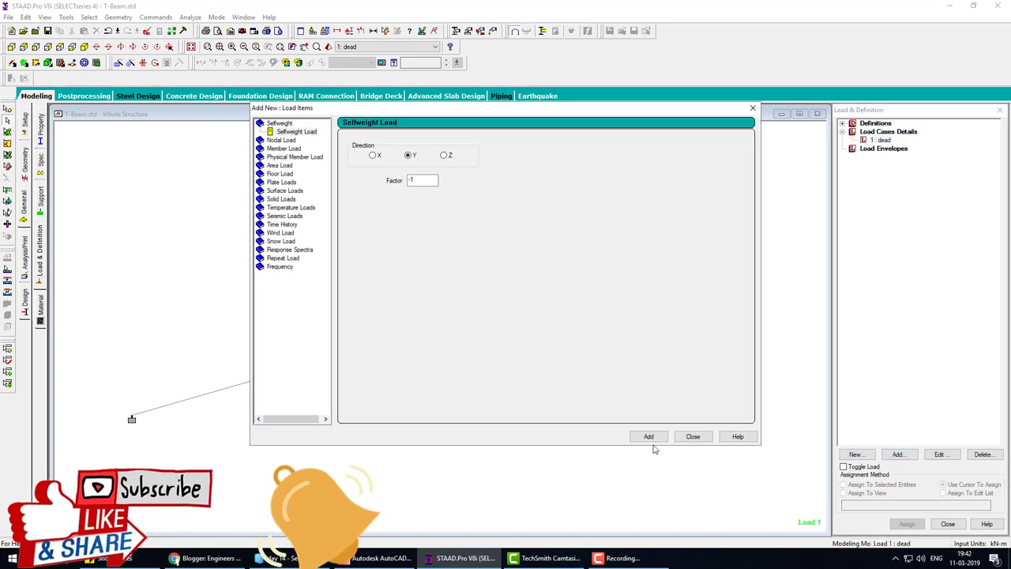
pyautogui.click(649, 436)
pyautogui.click(283, 149)
pyautogui.write('-10')
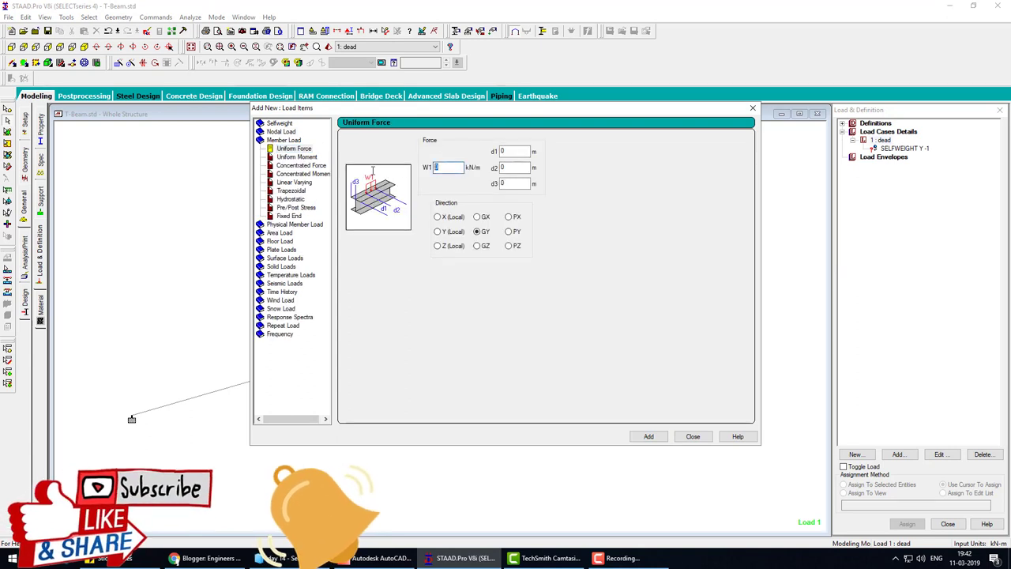
pyautogui.click(648, 436)
# Assign the self-weight and the -10 kN/m uniform load to the beam in view.
pyautogui.click(692, 436)
pyautogui.click(904, 148)
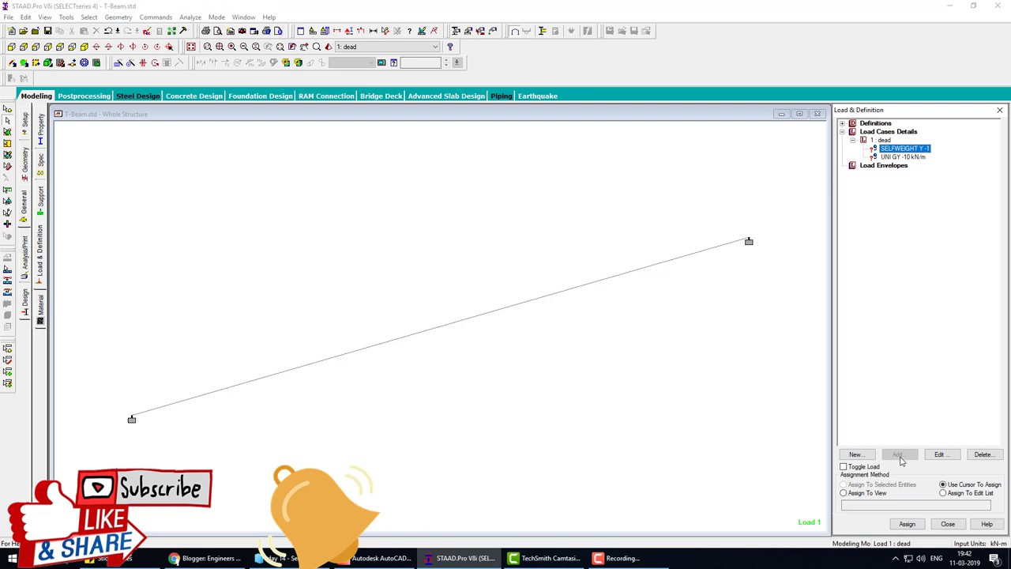
pyautogui.click(843, 492)
pyautogui.click(906, 524)
pyautogui.click(920, 346)
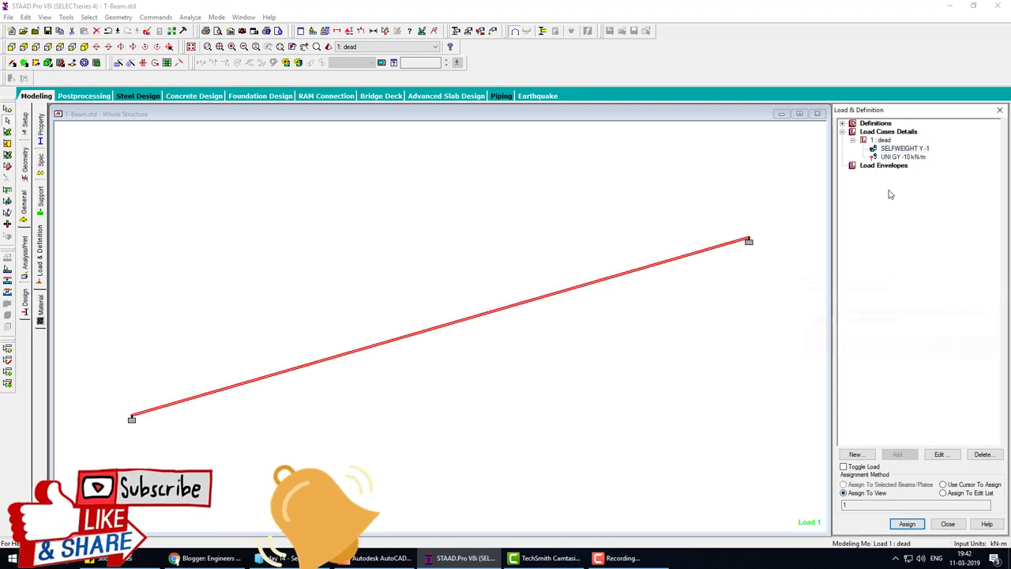
pyautogui.click(894, 157)
pyautogui.click(906, 523)
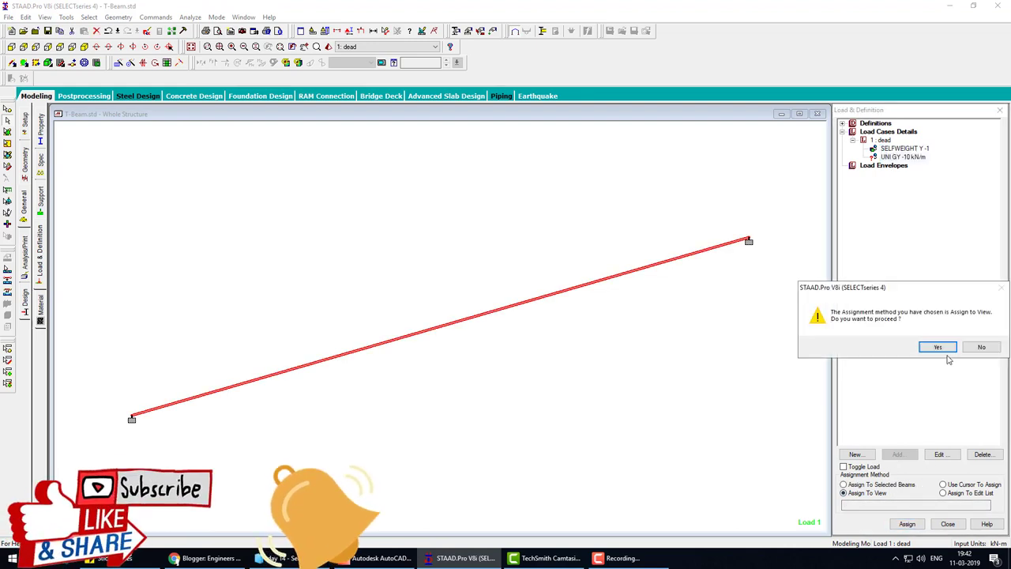
pyautogui.click(938, 347)
pyautogui.click(314, 201)
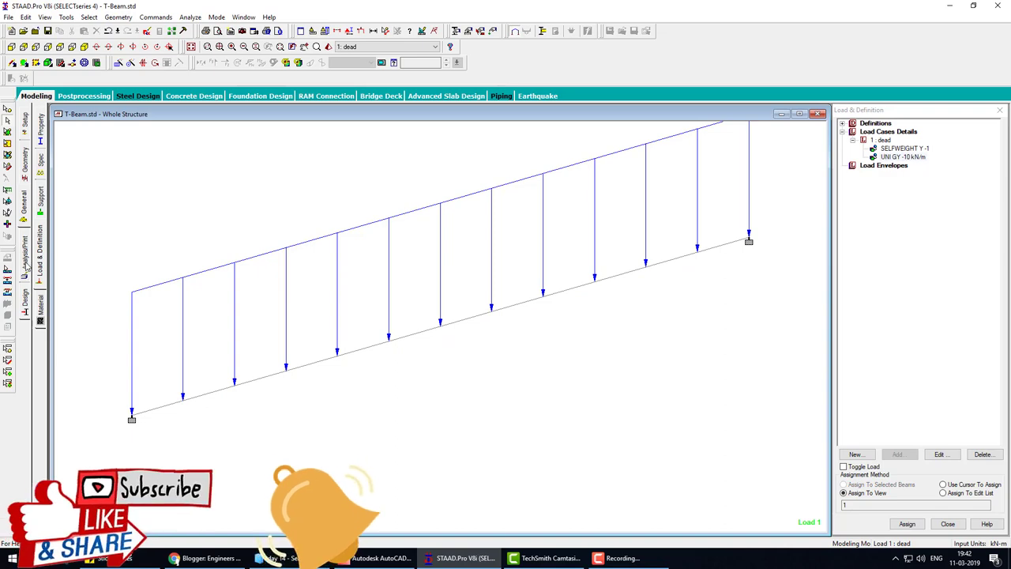
pyautogui.click(26, 265)
# Add PERFORM ANALYSIS PRINT ALL, then save and run the analysis.
pyautogui.click(456, 324)
pyautogui.click(472, 391)
pyautogui.click(557, 391)
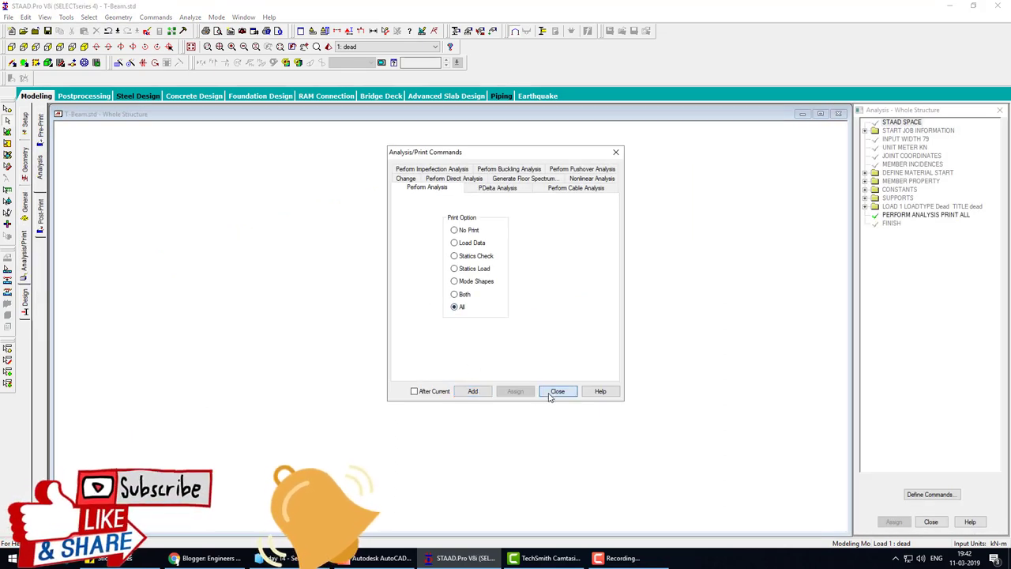
pyautogui.click(193, 17)
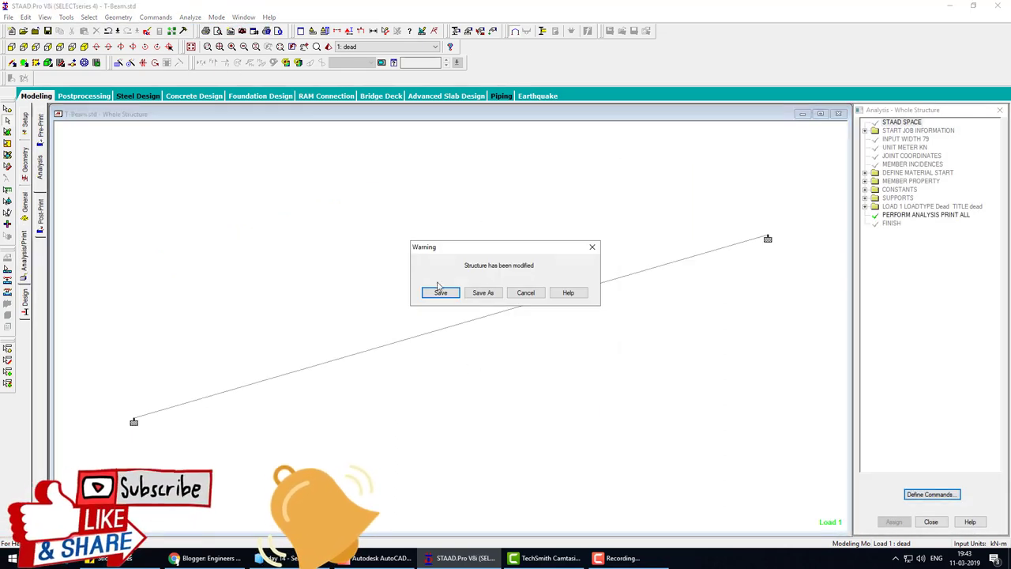
pyautogui.click(439, 291)
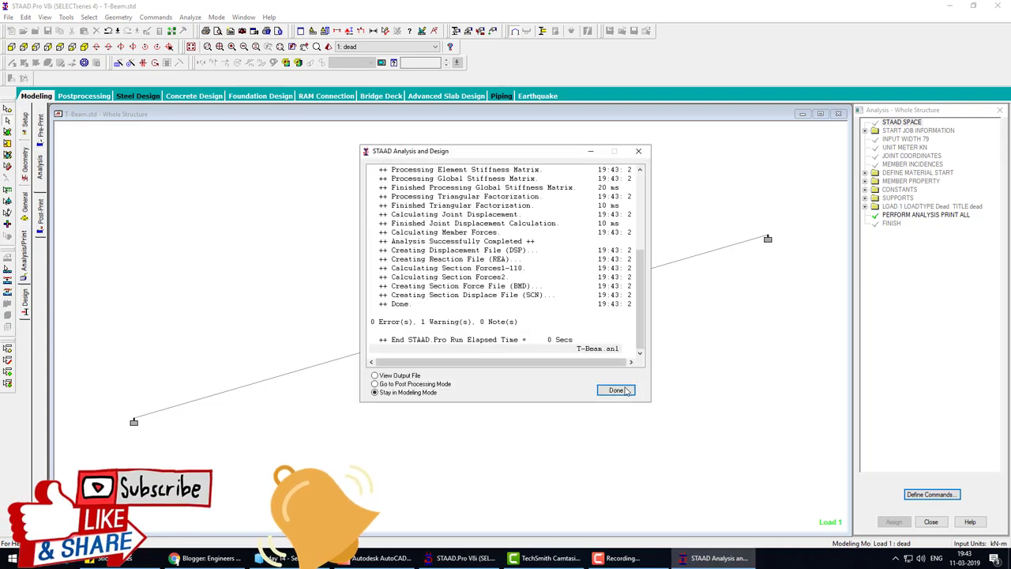
pyautogui.click(616, 390)
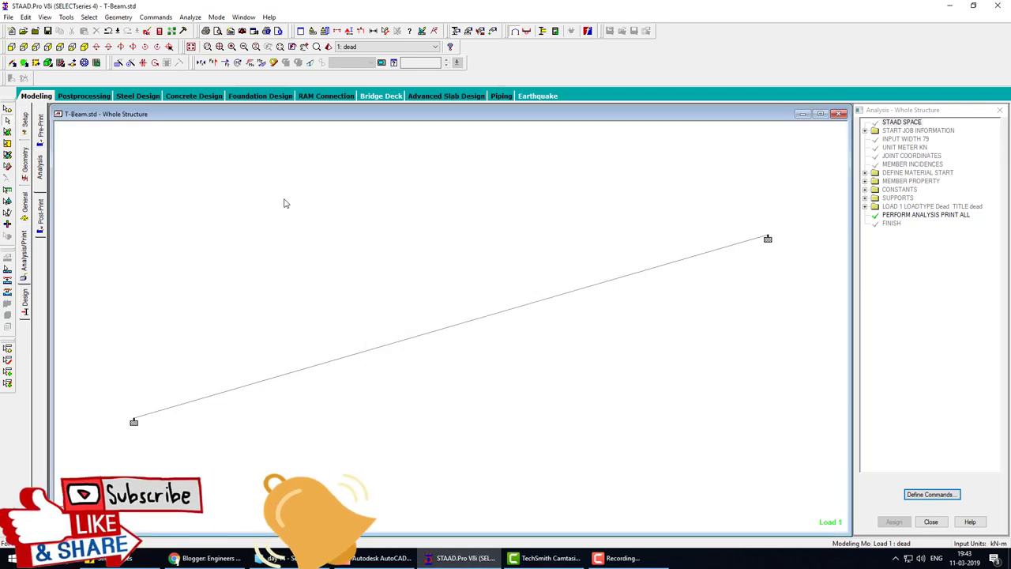
# Review beam results: 183.47 kNm end moments, 110.08 kN shear, 0.633 mm deflection.
pyautogui.click(87, 95)
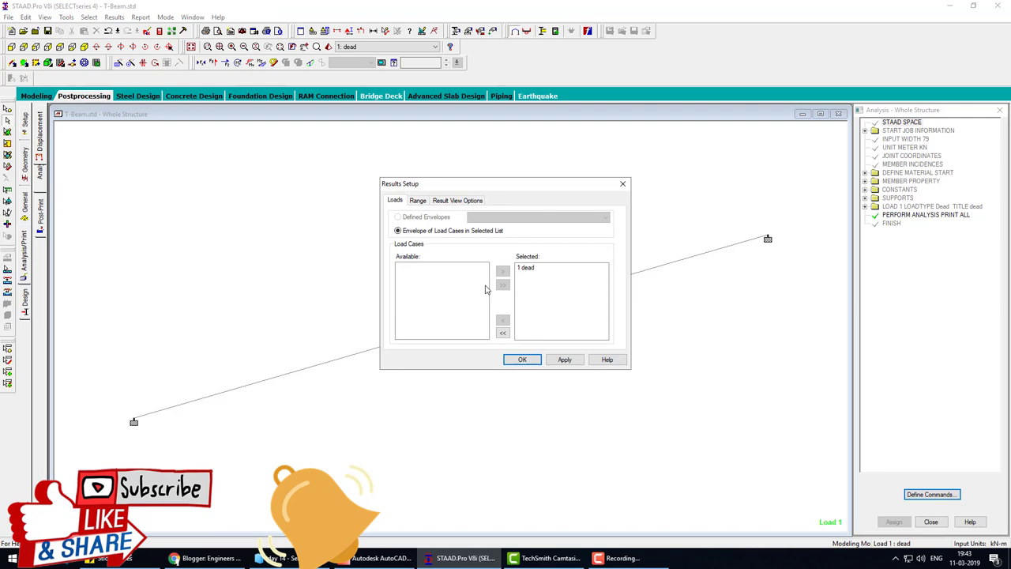
pyautogui.click(521, 360)
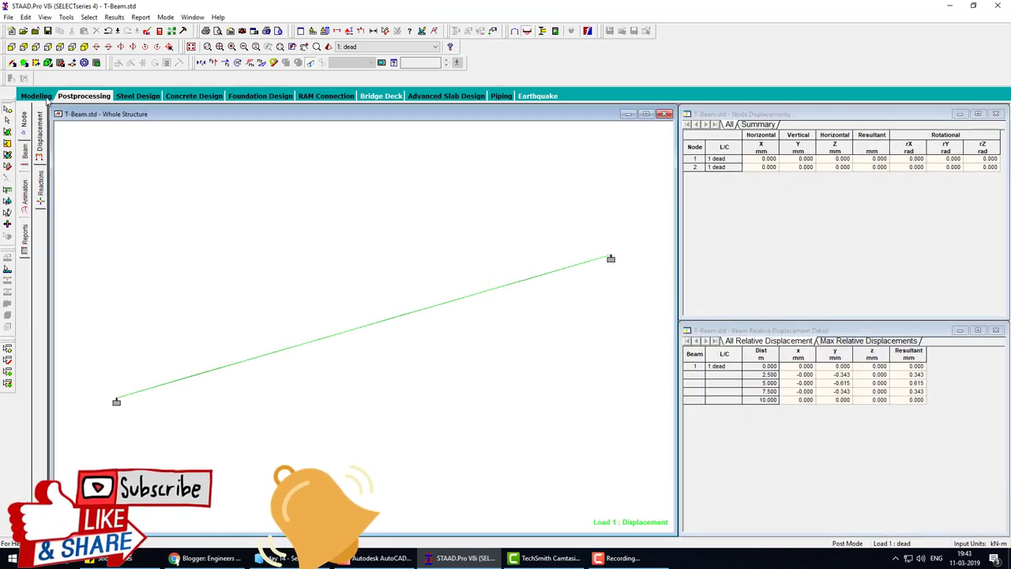
pyautogui.doubleClick(400, 321)
pyautogui.click(491, 175)
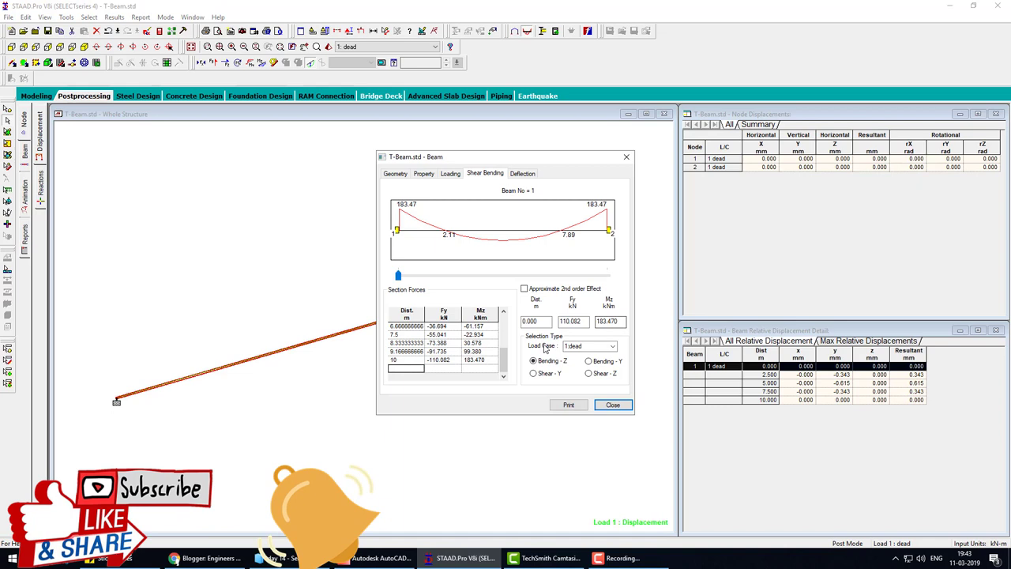
pyautogui.click(550, 373)
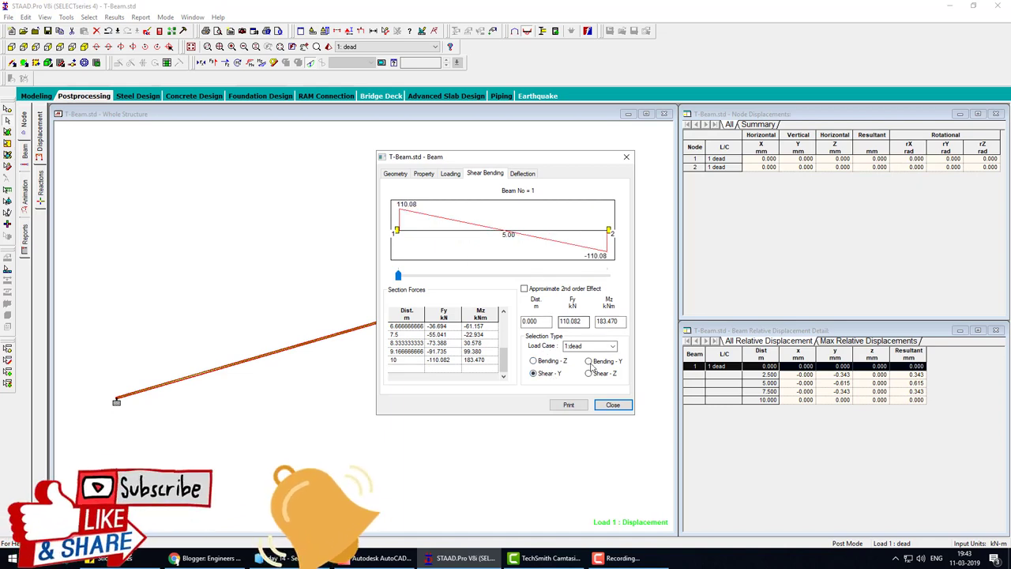
pyautogui.click(521, 174)
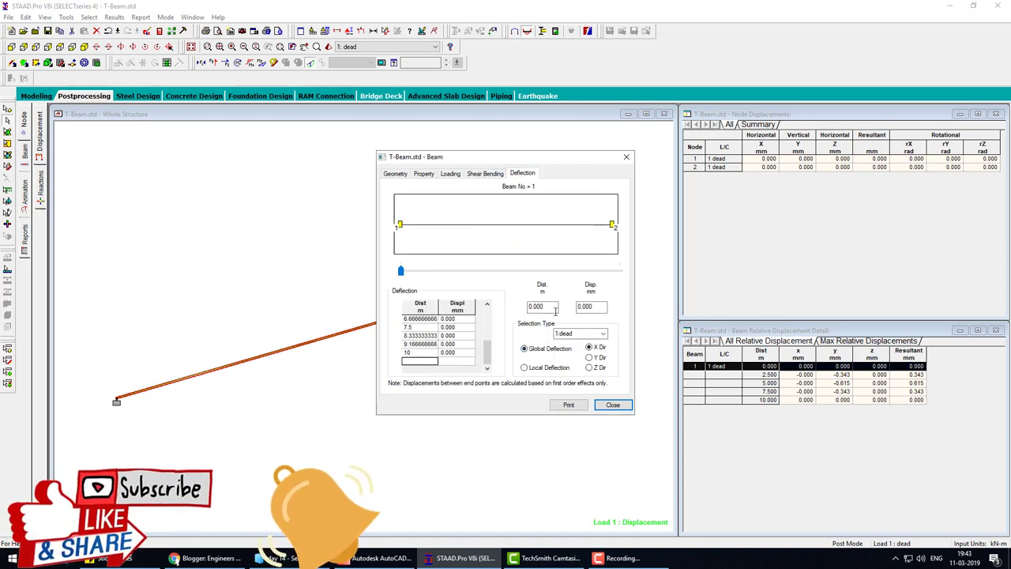
pyautogui.click(589, 357)
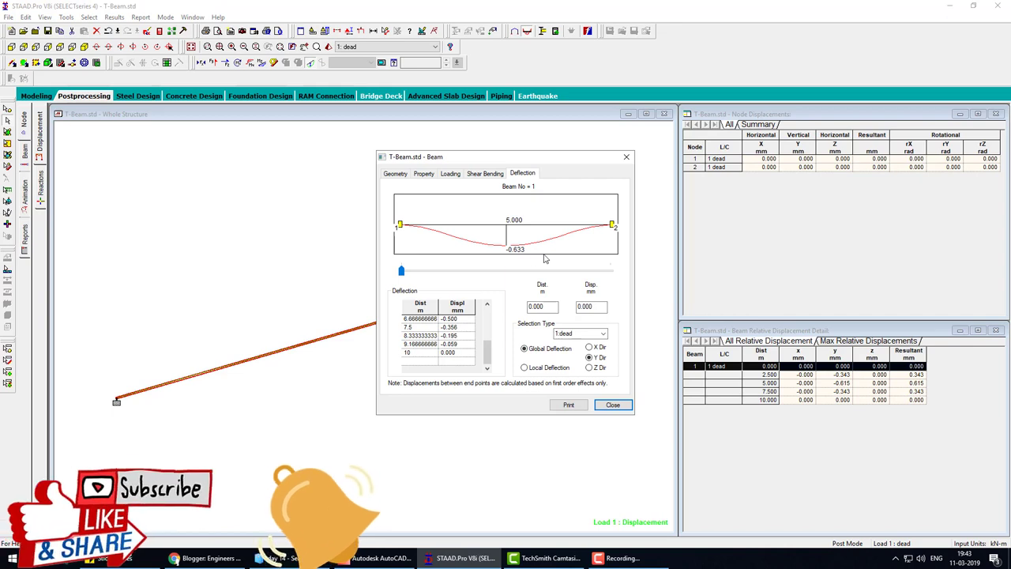
pyautogui.click(625, 158)
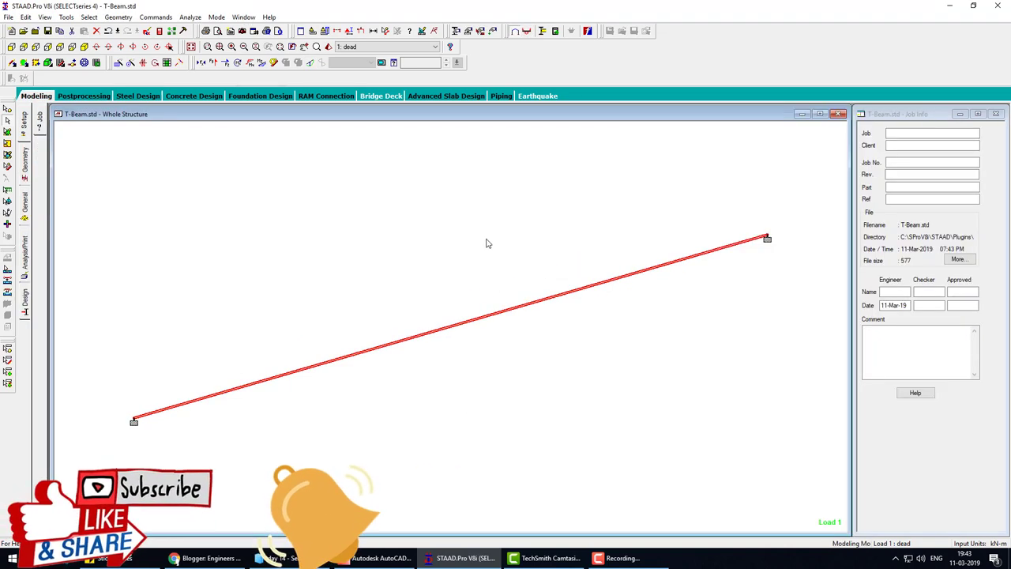
# Display the Bending Z moment diagram on the beam in front elevation.
pyautogui.click(384, 212)
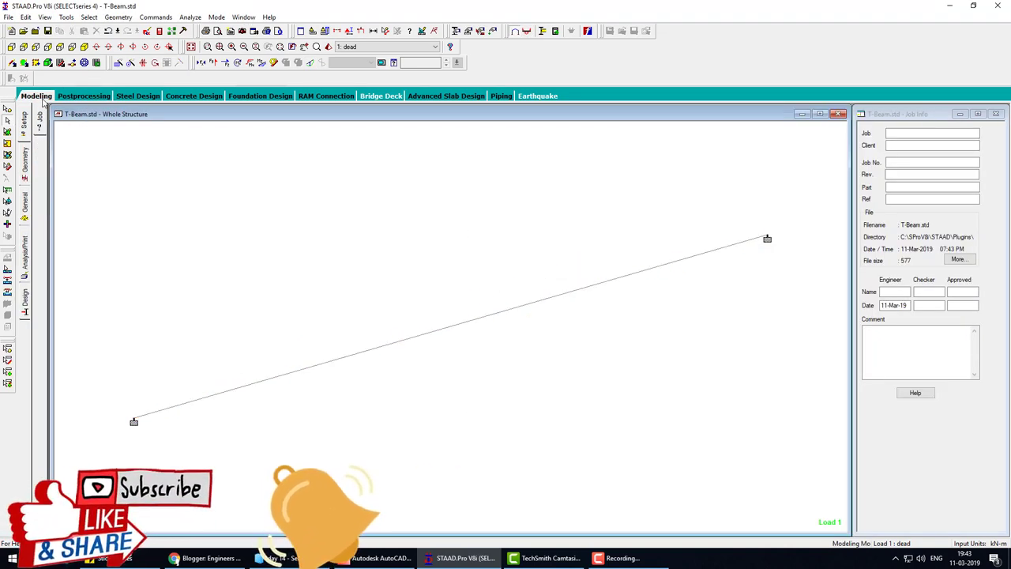
pyautogui.click(262, 63)
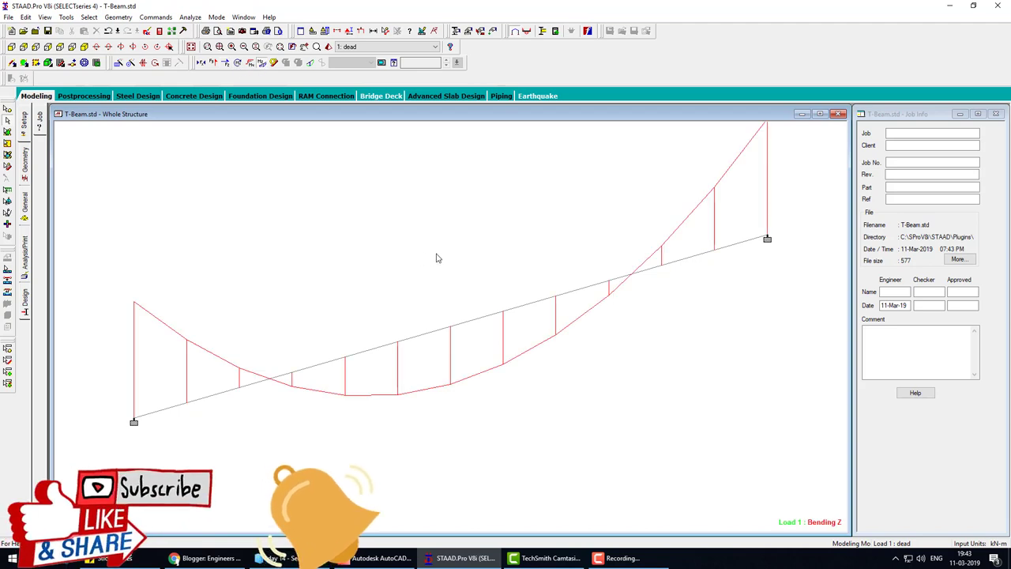
pyautogui.click(11, 47)
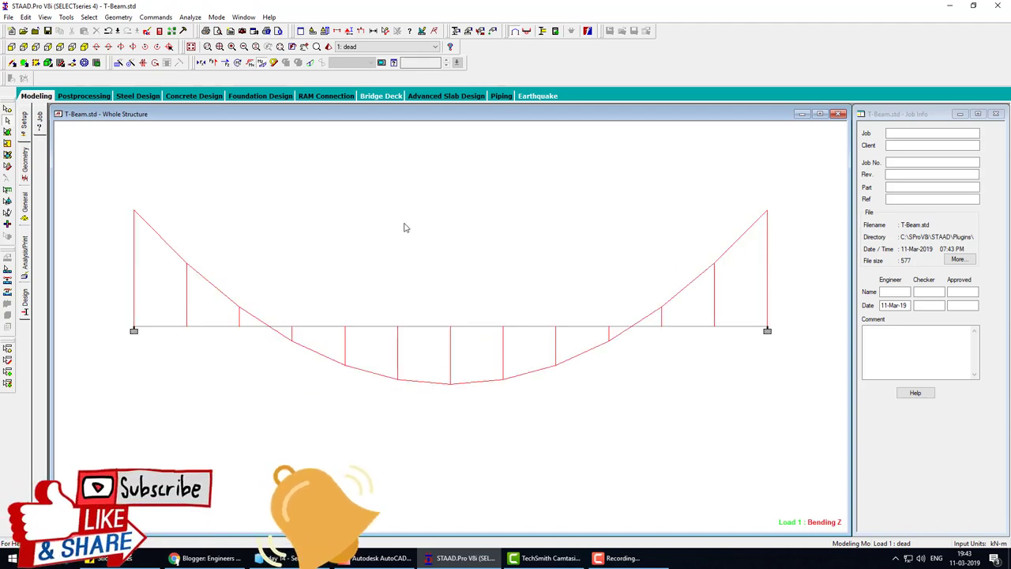
pyautogui.click(78, 98)
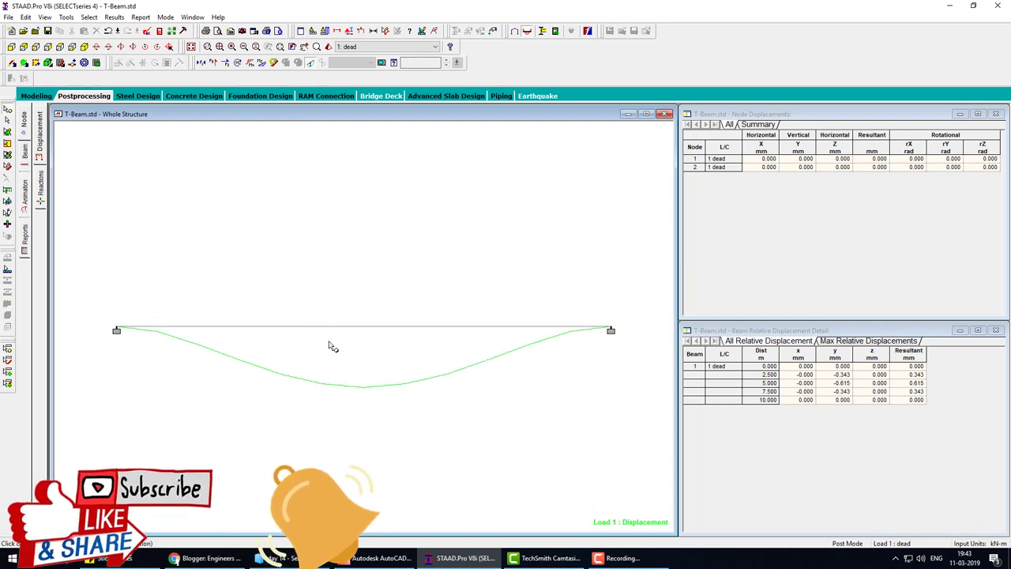
# Annotate the beam's maximum resultant deflection of 0.615 mm.
pyautogui.click(114, 17)
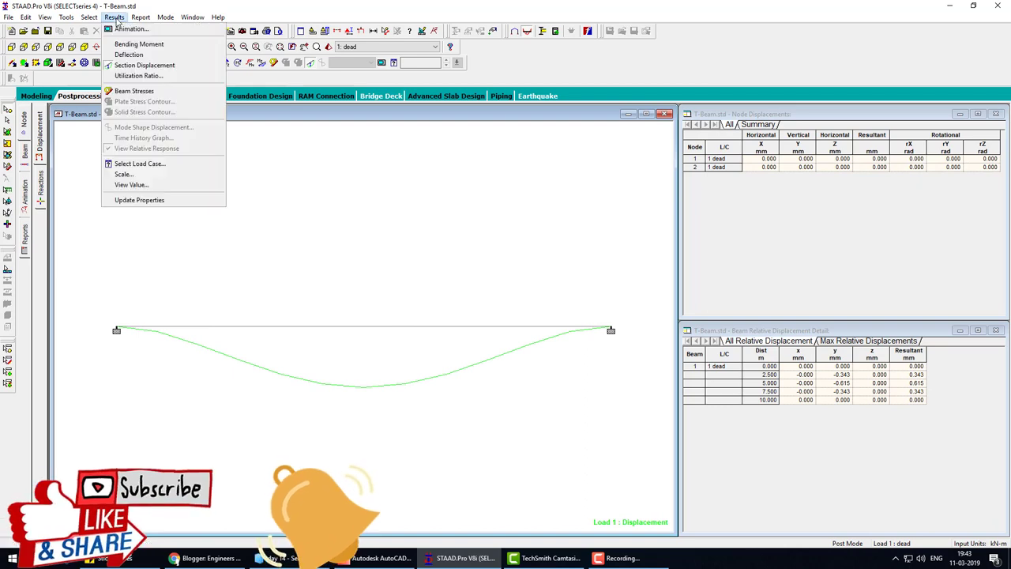
pyautogui.click(131, 184)
pyautogui.click(466, 196)
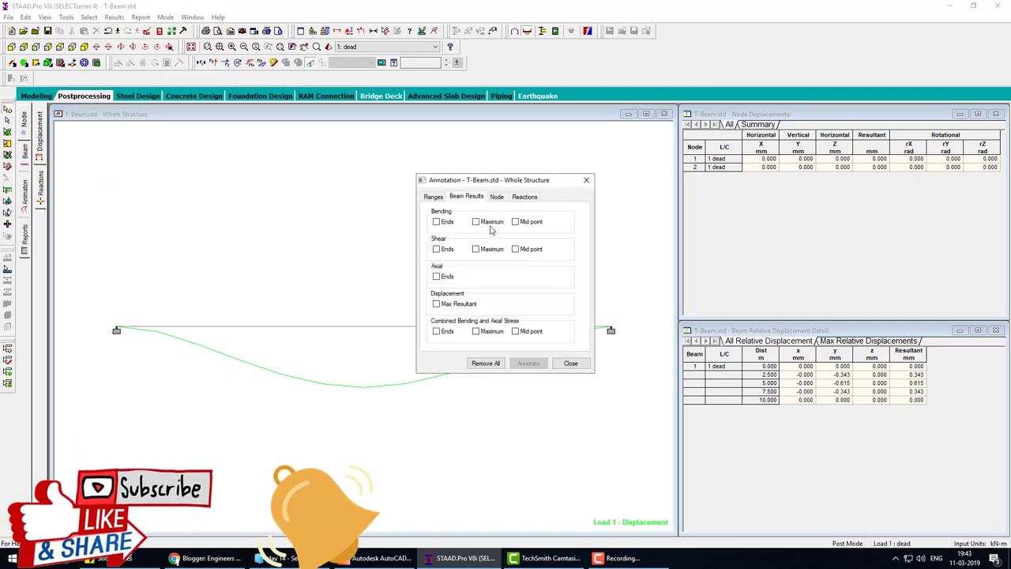
pyautogui.click(436, 304)
pyautogui.click(528, 362)
pyautogui.click(571, 362)
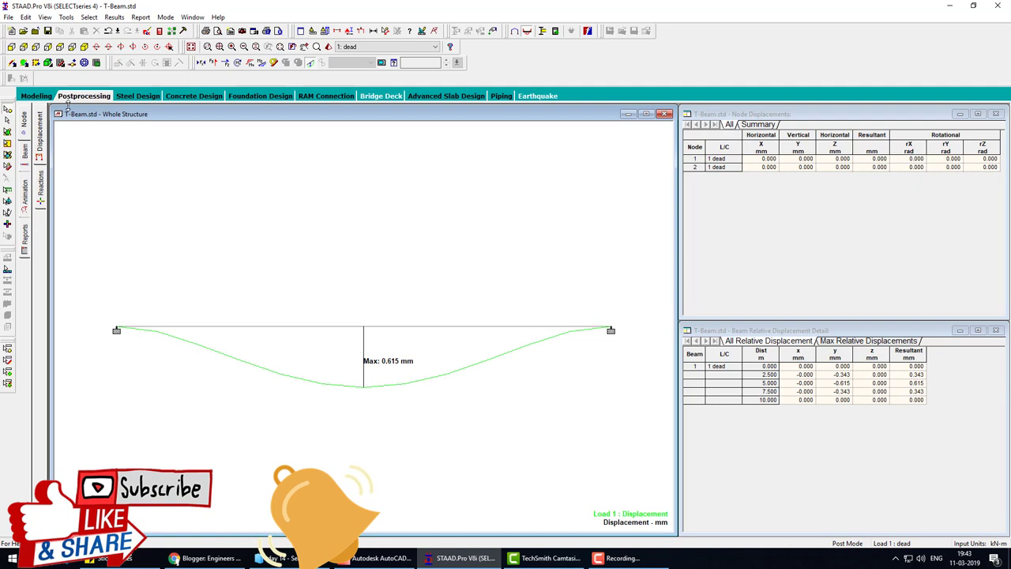
# Inspect beam force graphs: 183 kNm end moments, 91.7 kNm midspan, ±110 kN shear.
pyautogui.moveTo(76, 112); pyautogui.dragTo(36, 169)
pyautogui.click(23, 156)
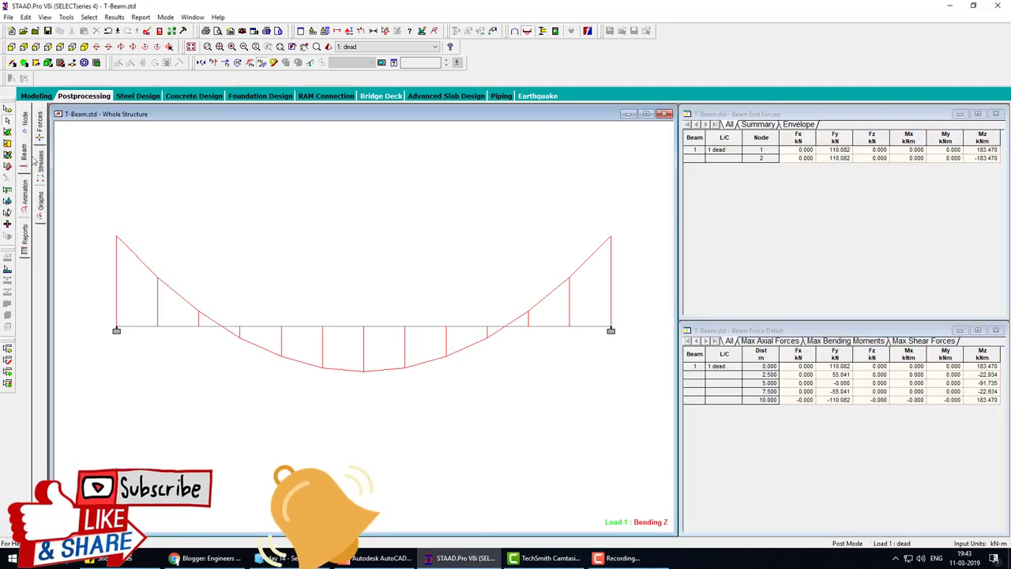
pyautogui.click(41, 200)
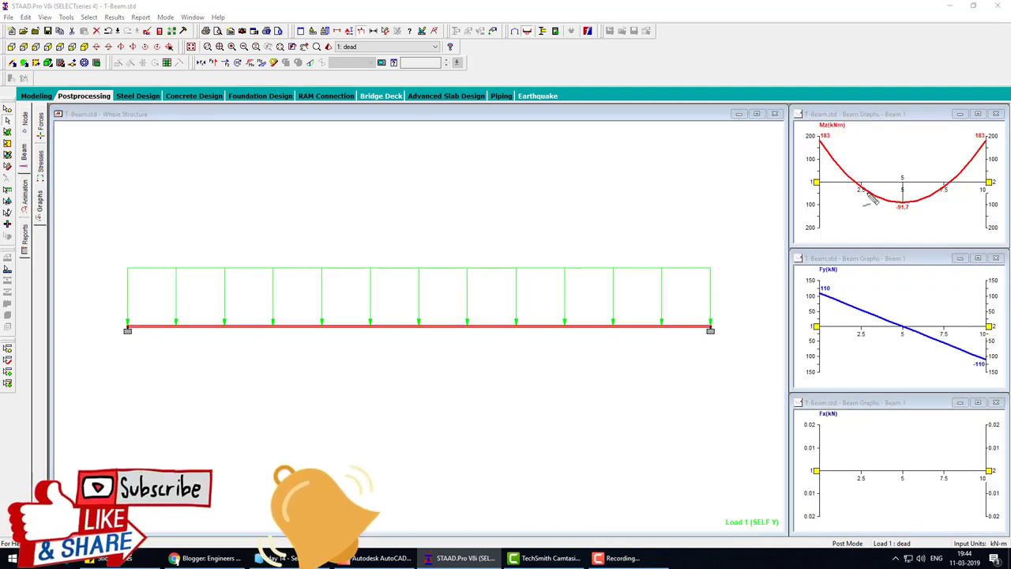
pyautogui.moveTo(901, 146); pyautogui.dragTo(873, 155)
pyautogui.moveTo(872, 272); pyautogui.dragTo(901, 294)
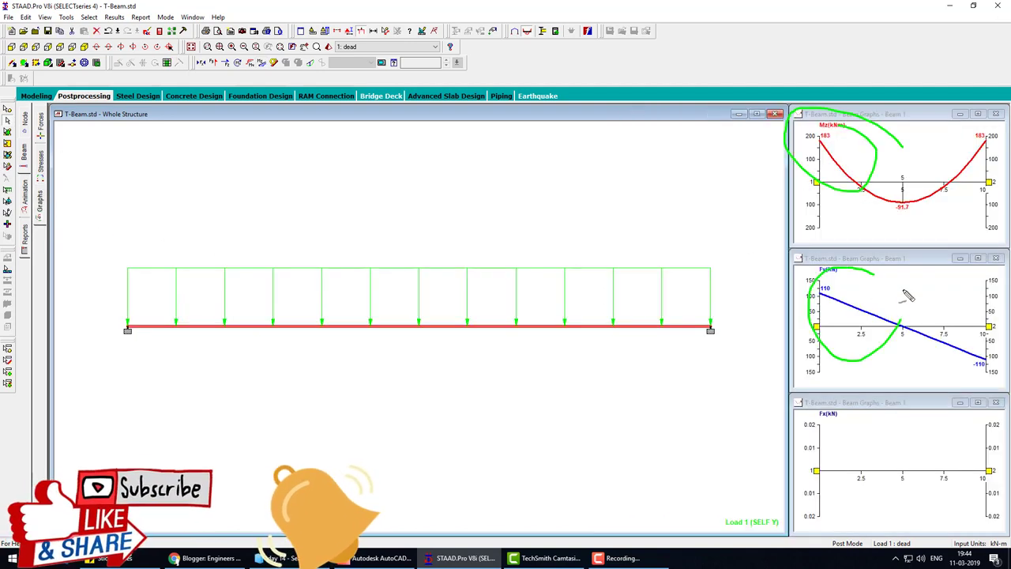
pyautogui.moveTo(893, 427); pyautogui.dragTo(938, 474)
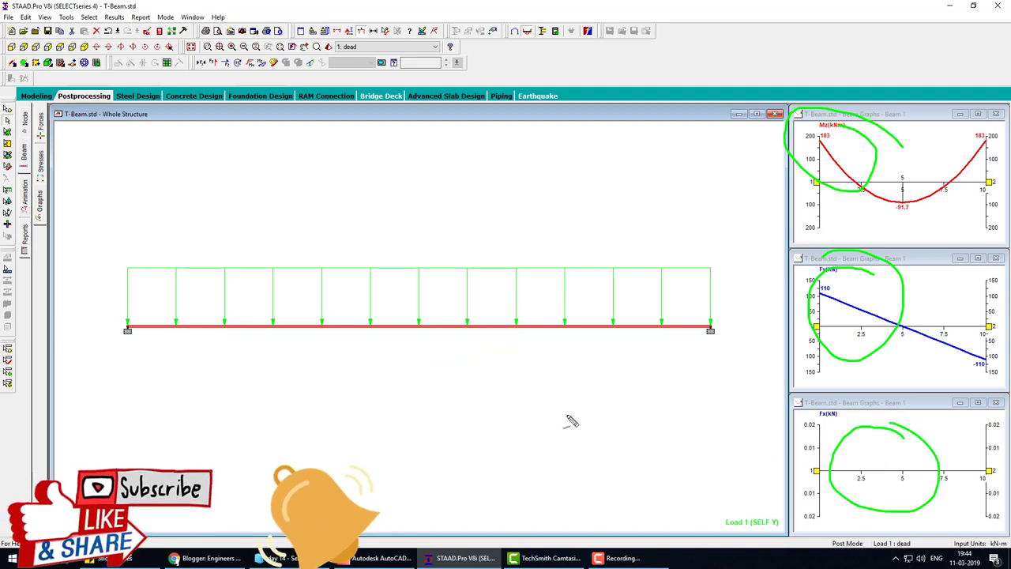
pyautogui.press('Escape')
# Set up concrete design using the Indian IS456 code.
pyautogui.click(30, 97)
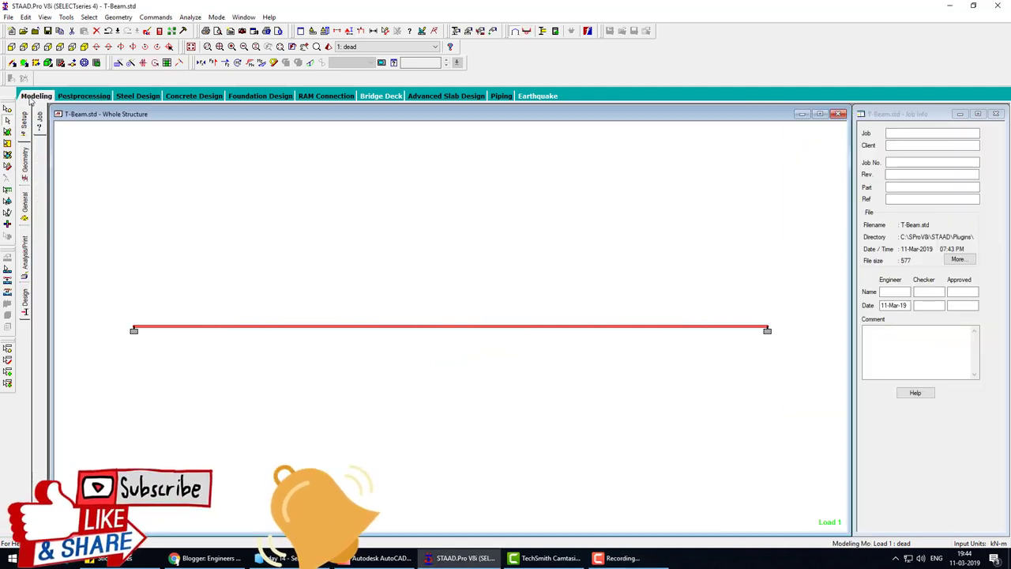
pyautogui.click(25, 300)
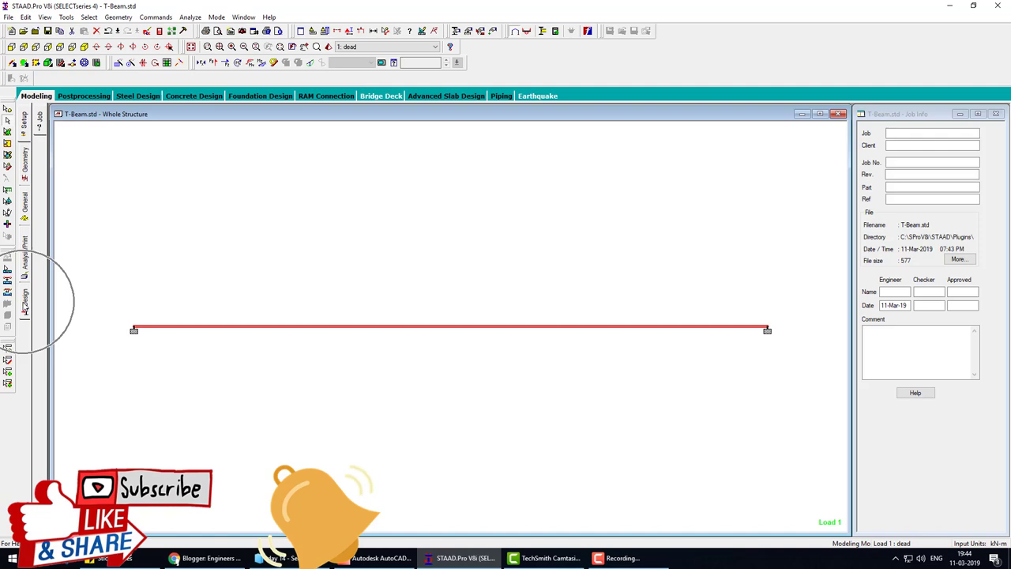
pyautogui.click(41, 164)
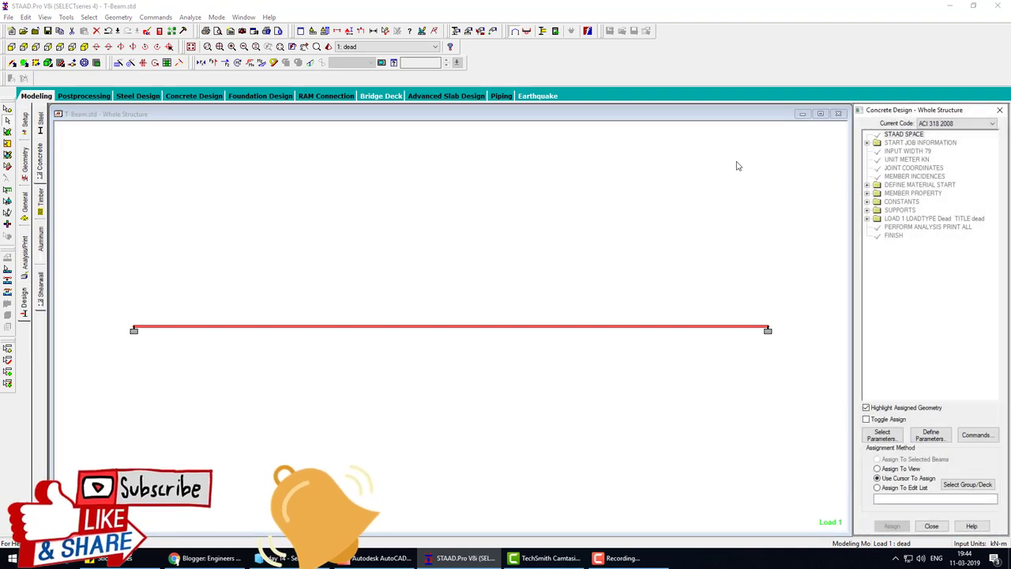
pyautogui.click(933, 126)
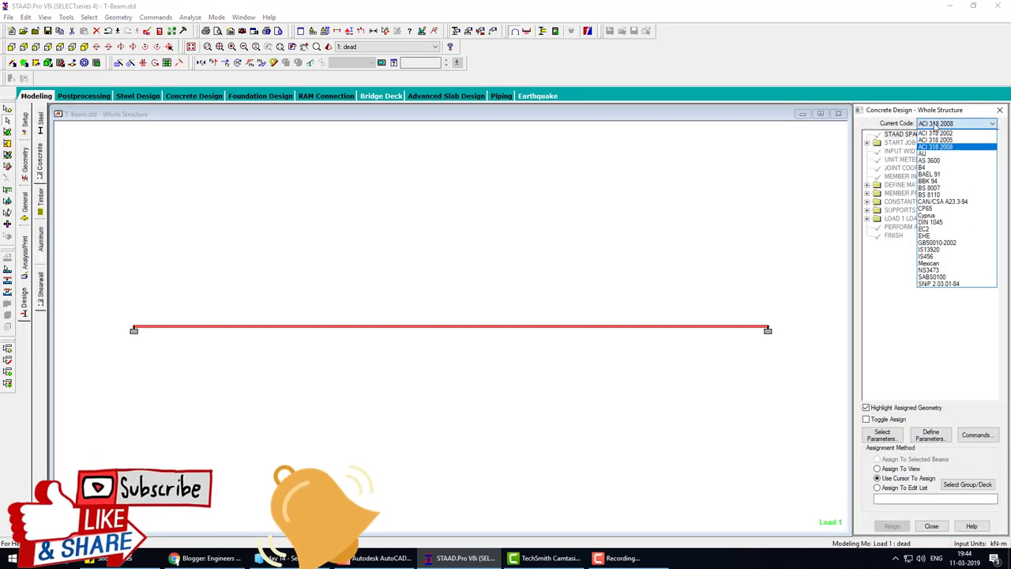
pyautogui.click(939, 259)
pyautogui.click(976, 435)
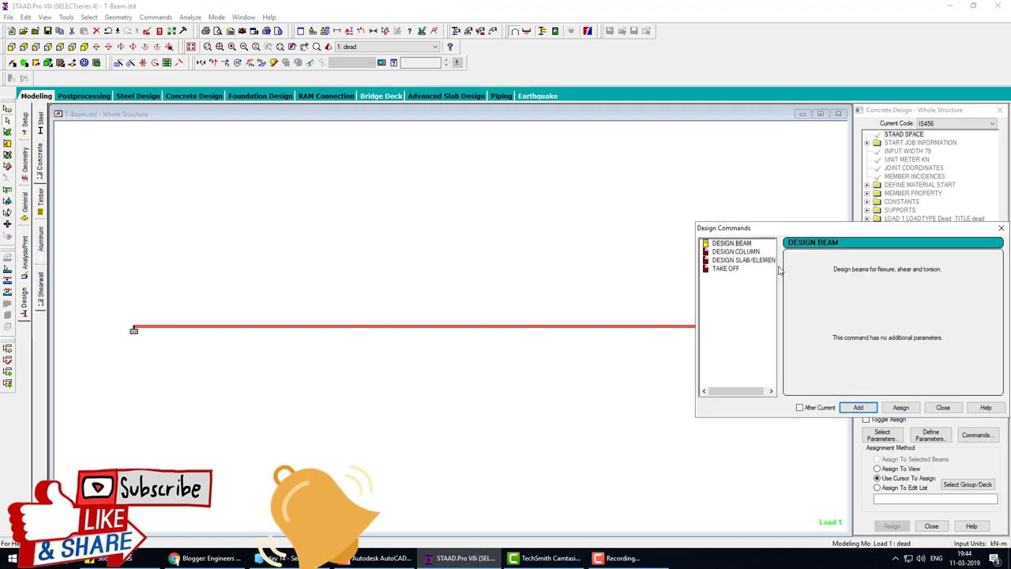
# Add a DESIGN BEAM command and assign it to the 10 m beam by cursor.
pyautogui.click(743, 245)
pyautogui.click(857, 406)
pyautogui.click(943, 406)
pyautogui.click(914, 252)
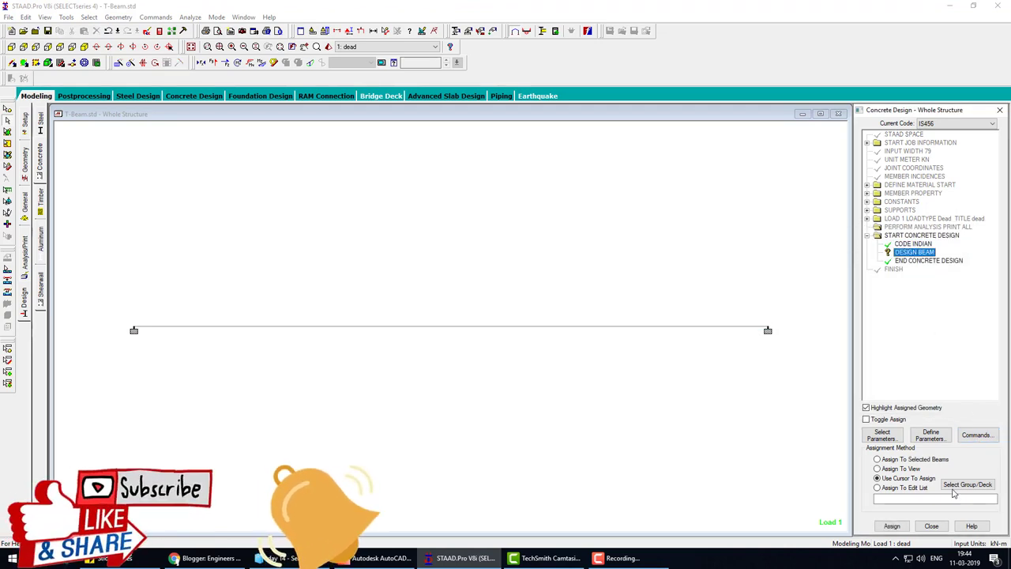
pyautogui.click(891, 525)
pyautogui.click(666, 328)
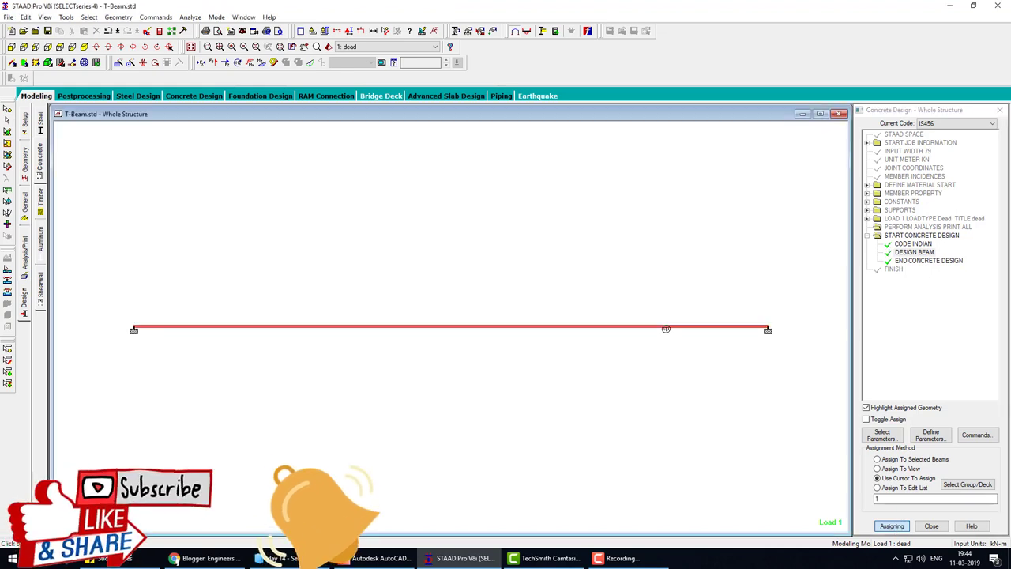
# Save and rerun the analysis with the IS456 concrete design.
pyautogui.click(190, 17)
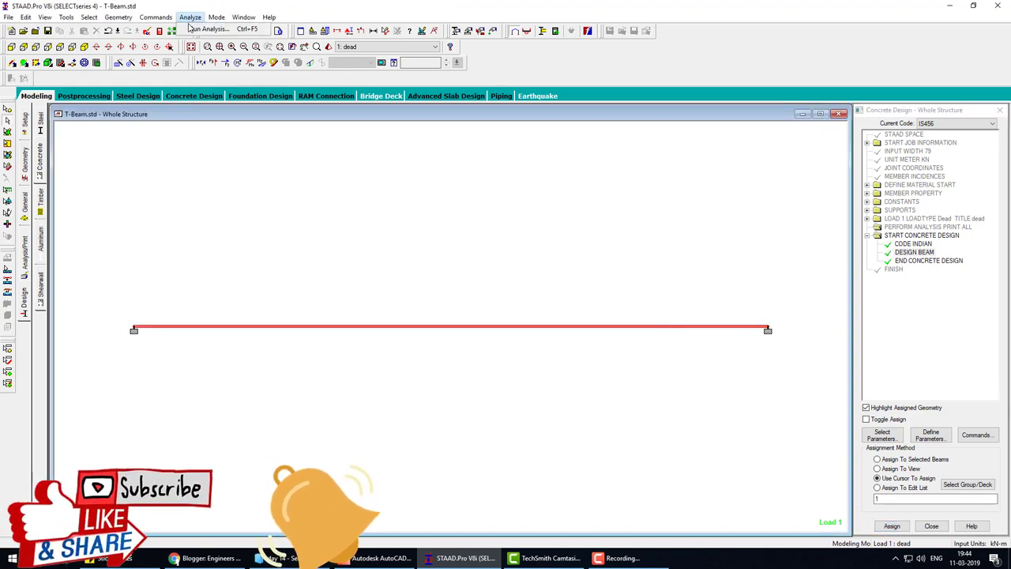
pyautogui.click(213, 30)
pyautogui.click(440, 303)
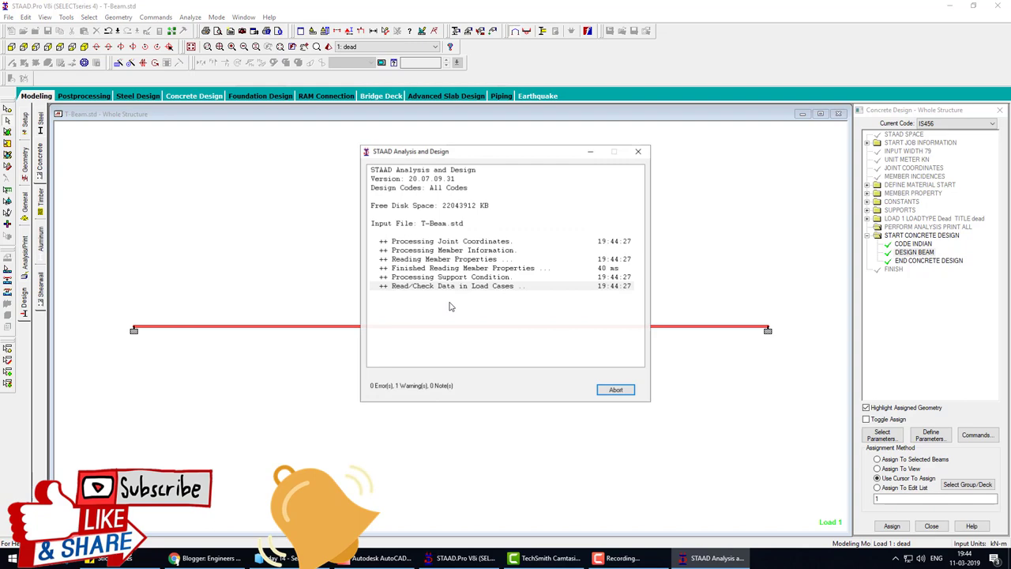
pyautogui.click(616, 390)
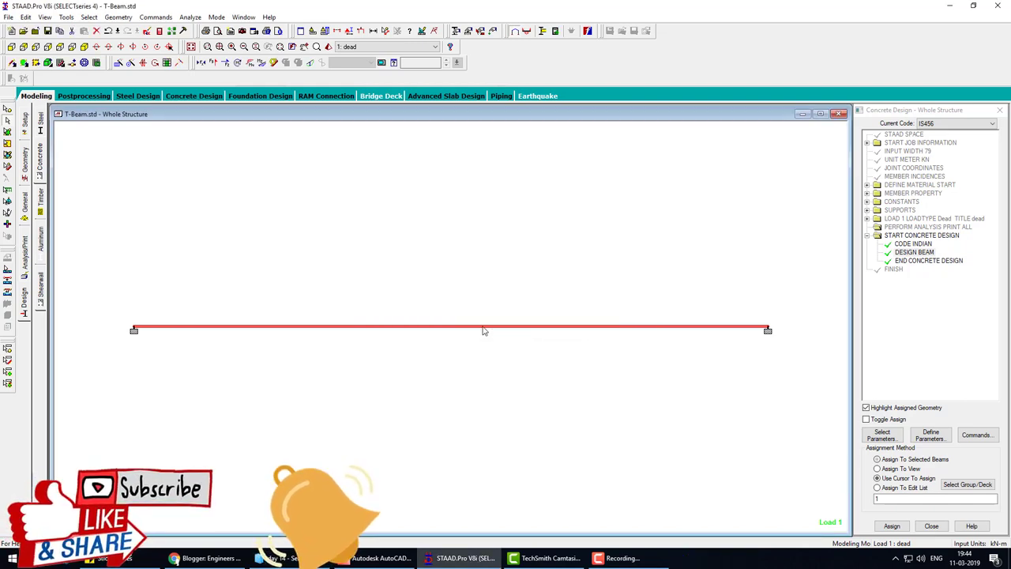
# Check beam 1's design: 3#20 top, 3#16 bottom, 8 mm stirrups at 300.
pyautogui.doubleClick(484, 328)
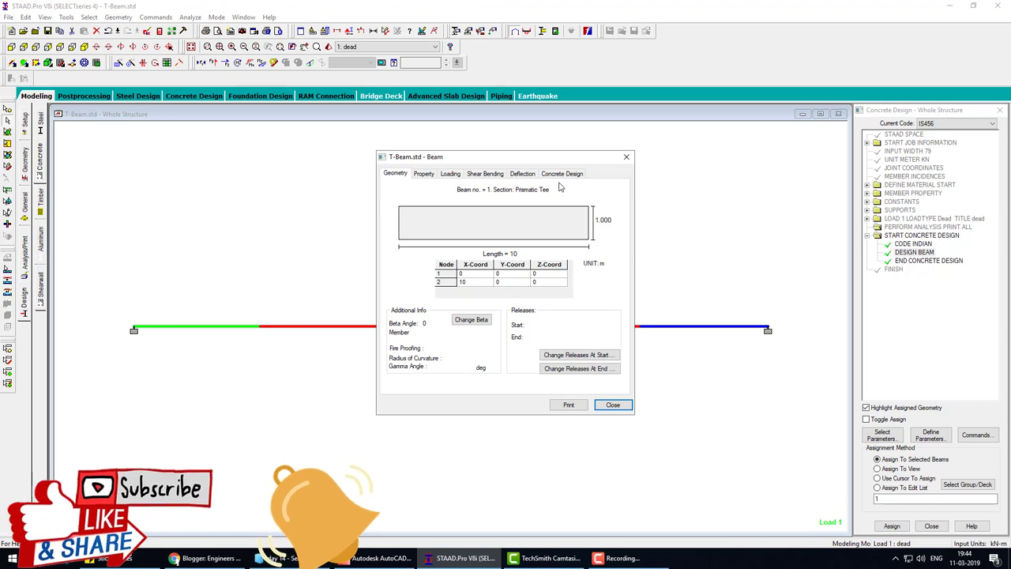
pyautogui.click(561, 175)
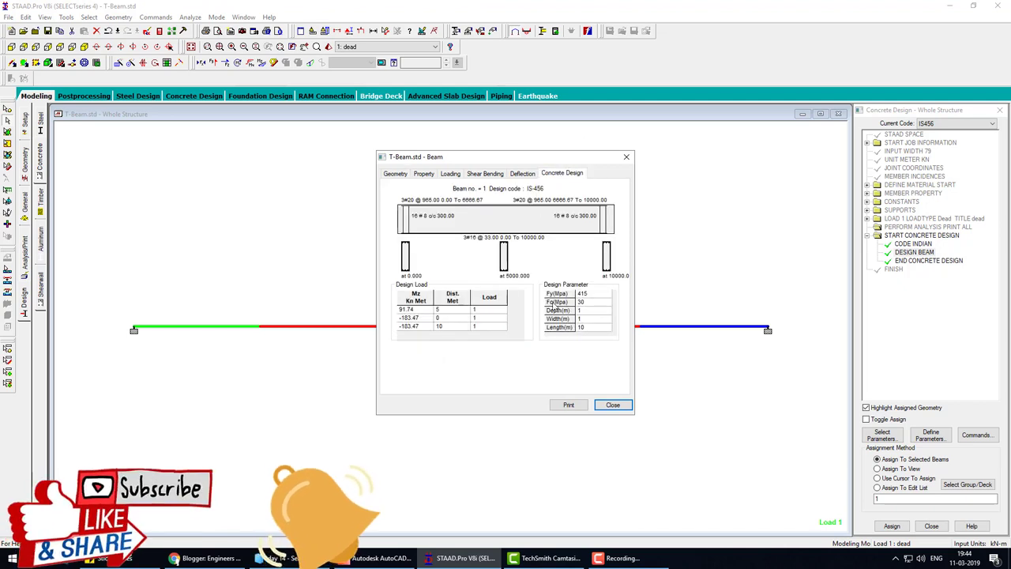
pyautogui.click(613, 405)
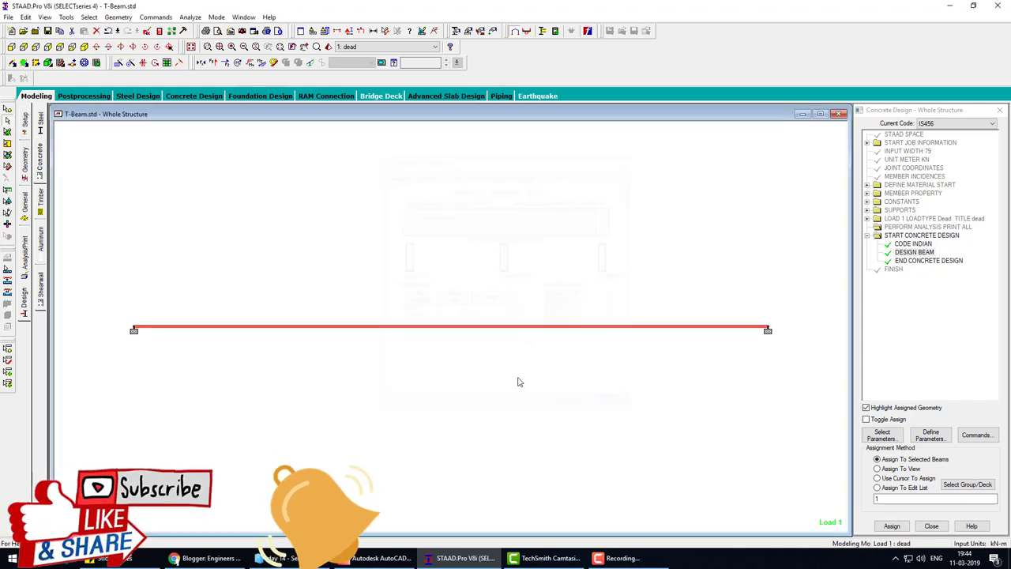
pyautogui.click(158, 31)
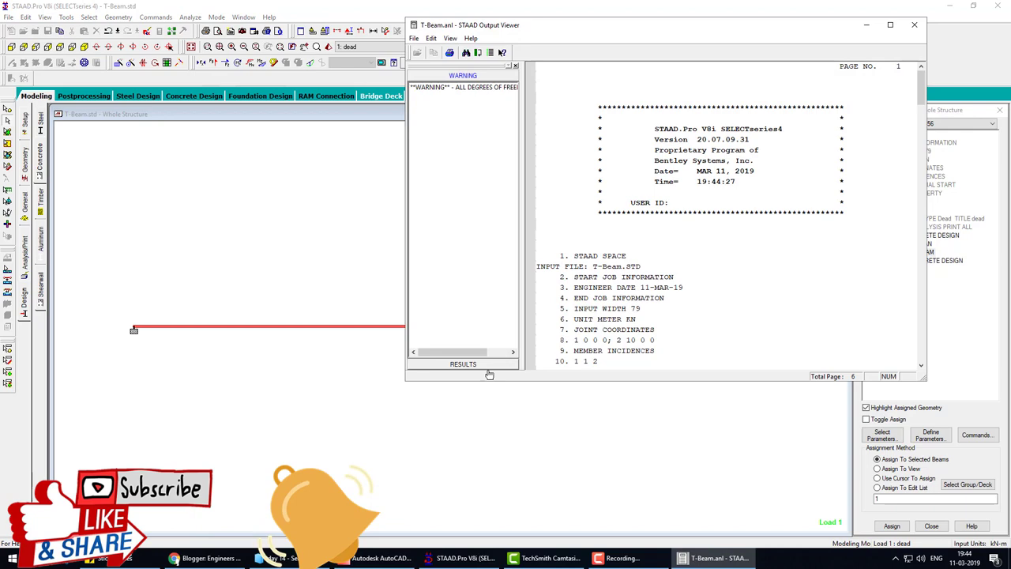
pyautogui.click(474, 364)
pyautogui.click(447, 118)
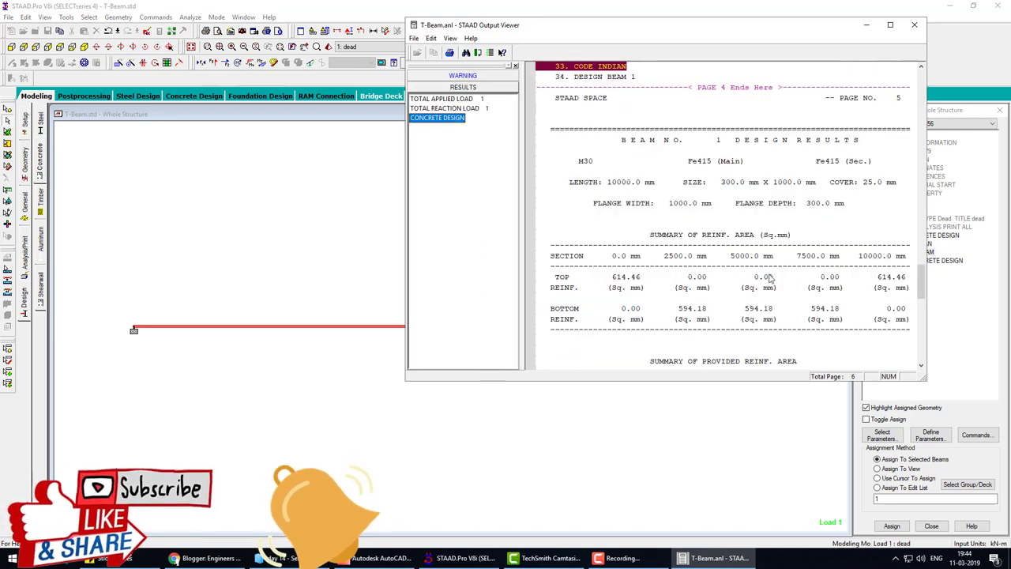
pyautogui.click(889, 26)
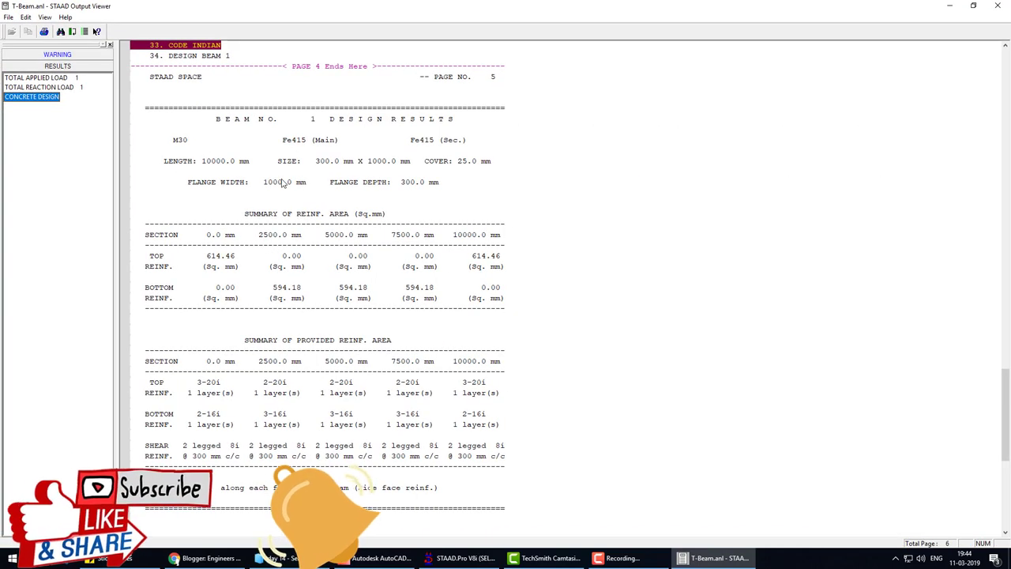
pyautogui.moveTo(213, 125); pyautogui.dragTo(528, 124)
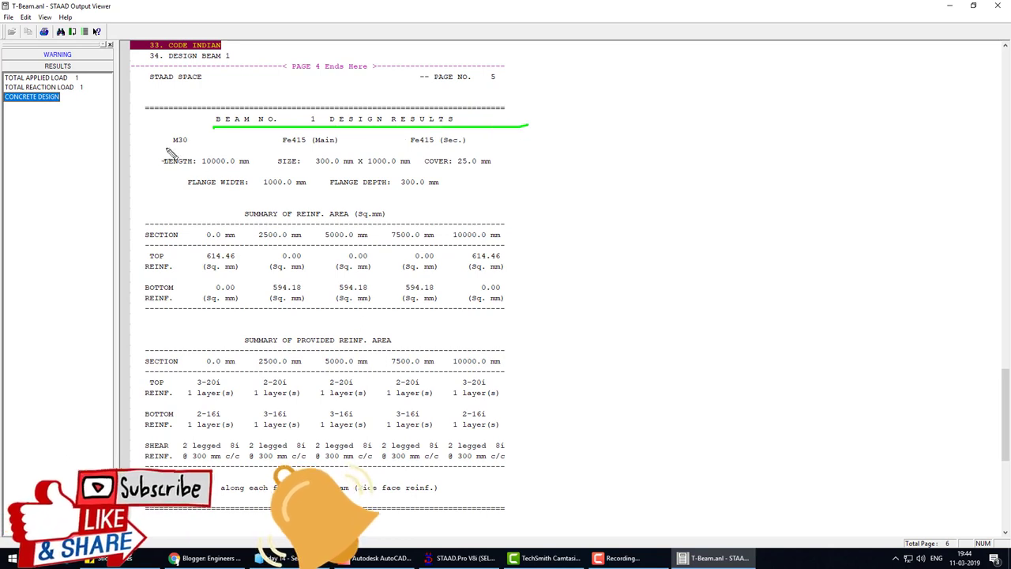
pyautogui.moveTo(164, 146); pyautogui.dragTo(217, 143)
pyautogui.moveTo(283, 146); pyautogui.dragTo(336, 144)
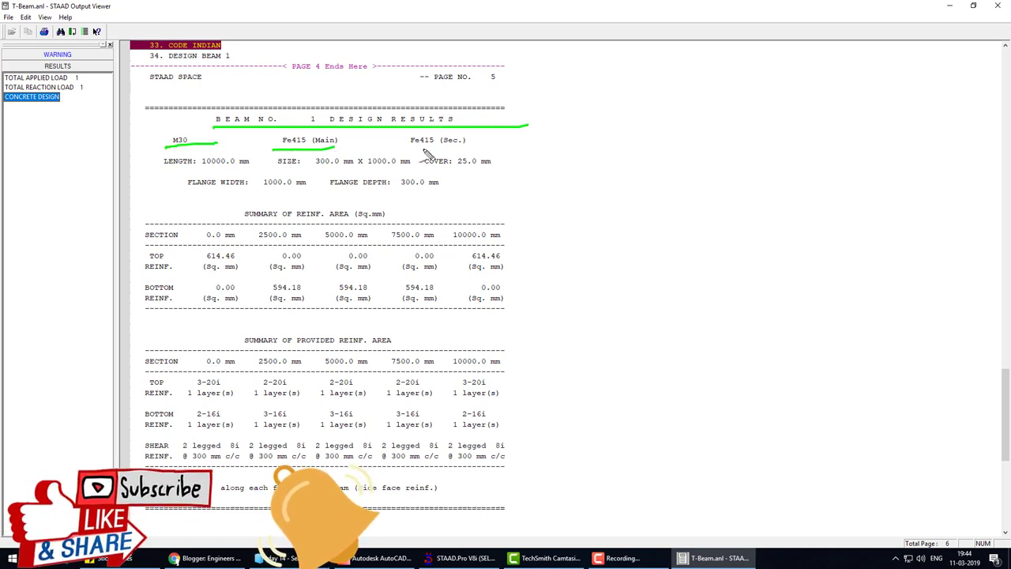
pyautogui.moveTo(406, 146)
pyautogui.mouseDown()
pyautogui.moveTo(489, 143)
pyautogui.moveTo(557, 185)
pyautogui.moveTo(466, 198)
pyautogui.moveTo(170, 197)
pyautogui.moveTo(150, 117)
pyautogui.moveTo(541, 124)
pyautogui.moveTo(569, 192)
pyautogui.mouseUp()
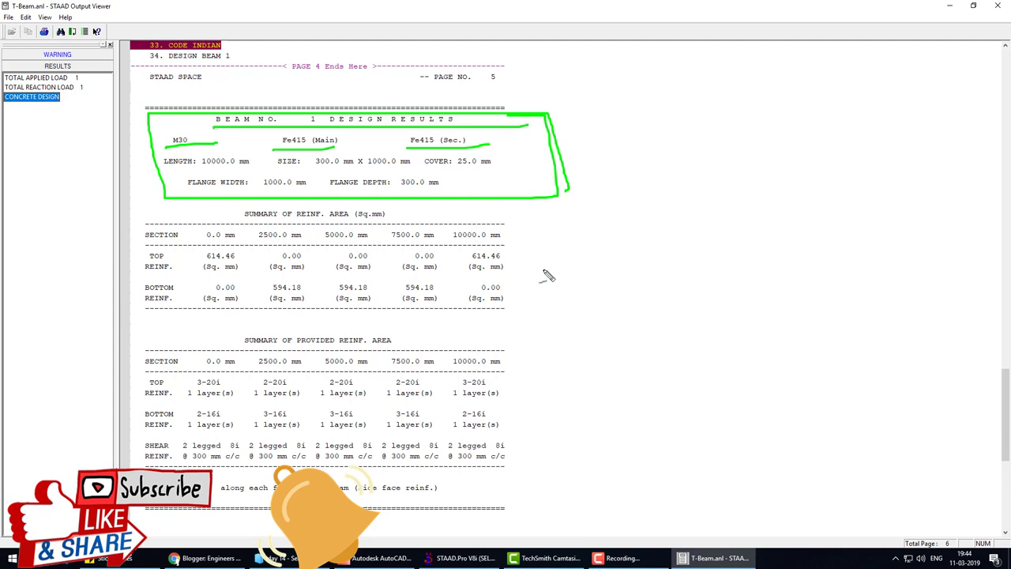
pyautogui.moveTo(181, 267); pyautogui.dragTo(245, 266)
pyautogui.moveTo(271, 298); pyautogui.dragTo(455, 301)
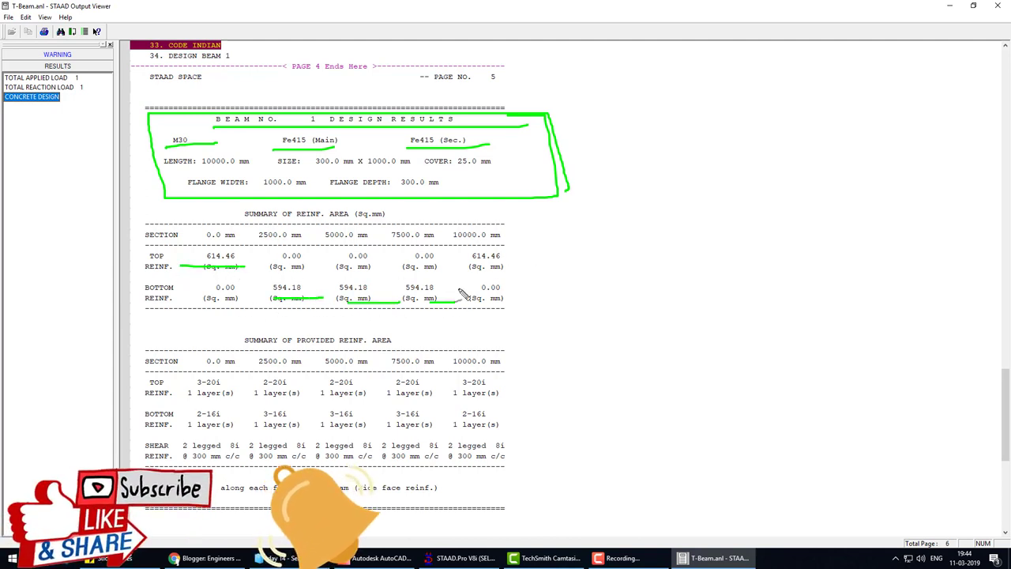
pyautogui.moveTo(470, 267); pyautogui.dragTo(510, 267)
pyautogui.moveTo(478, 309); pyautogui.dragTo(546, 309)
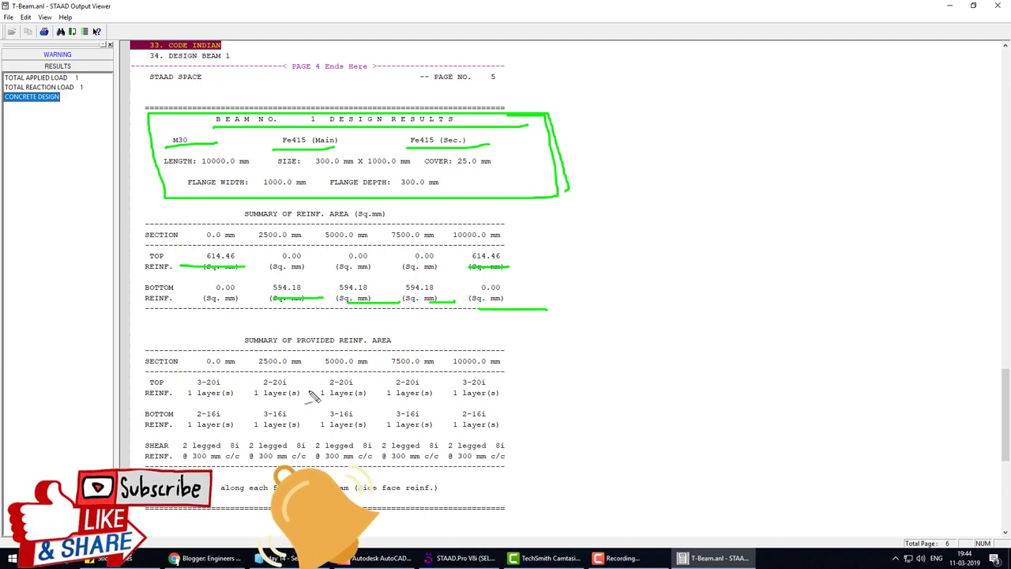
pyautogui.moveTo(307, 386)
pyautogui.mouseDown()
pyautogui.moveTo(300, 371)
pyautogui.moveTo(269, 430)
pyautogui.mouseUp()
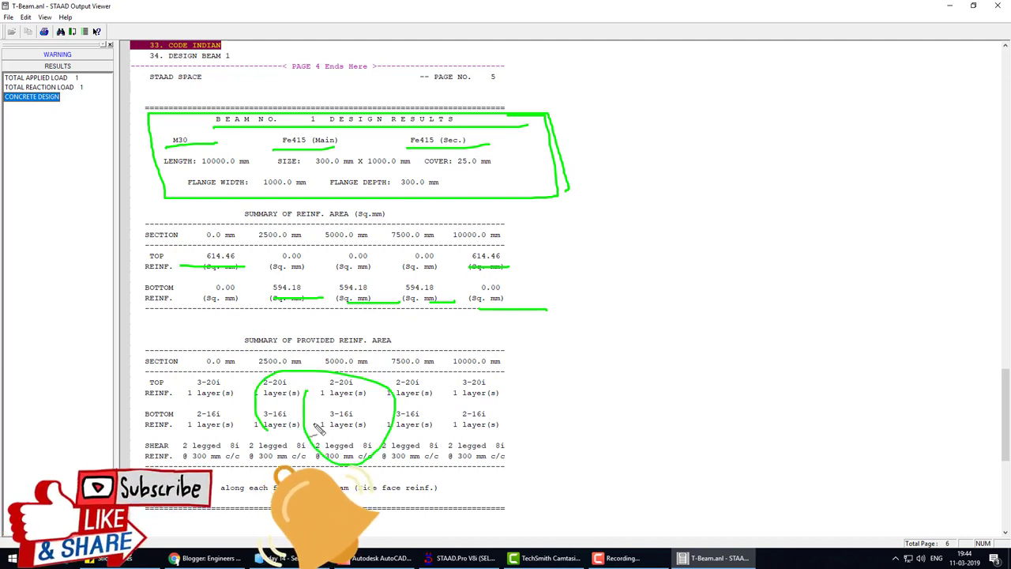
pyautogui.press('Escape')
# Close the output report and view the beam's Prismatic Tee property.
pyautogui.click(995, 5)
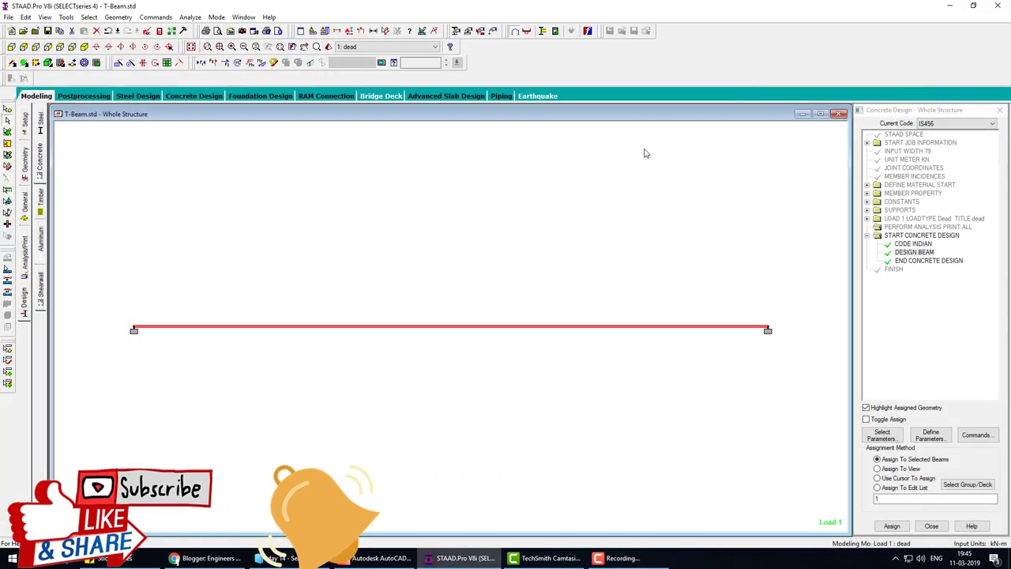
pyautogui.click(385, 230)
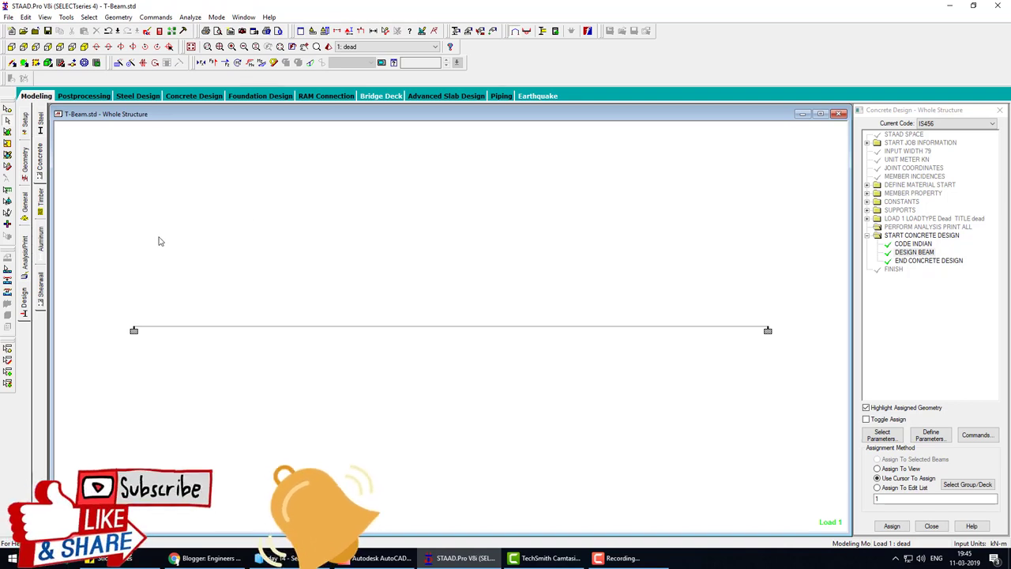
pyautogui.click(24, 202)
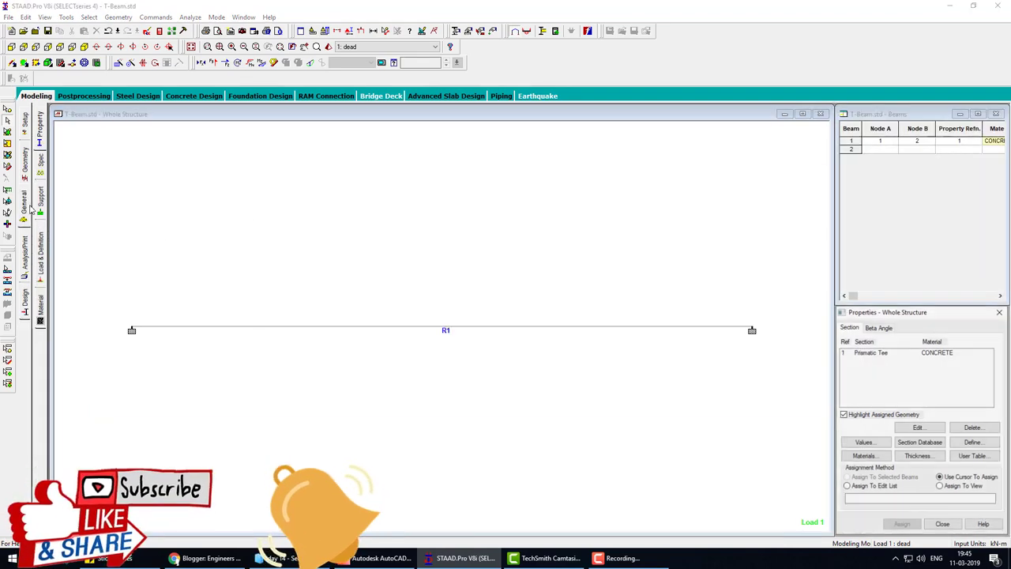
# Browse section shapes from Rectangle through Tapered Tube to steel Assign Profile.
pyautogui.click(970, 444)
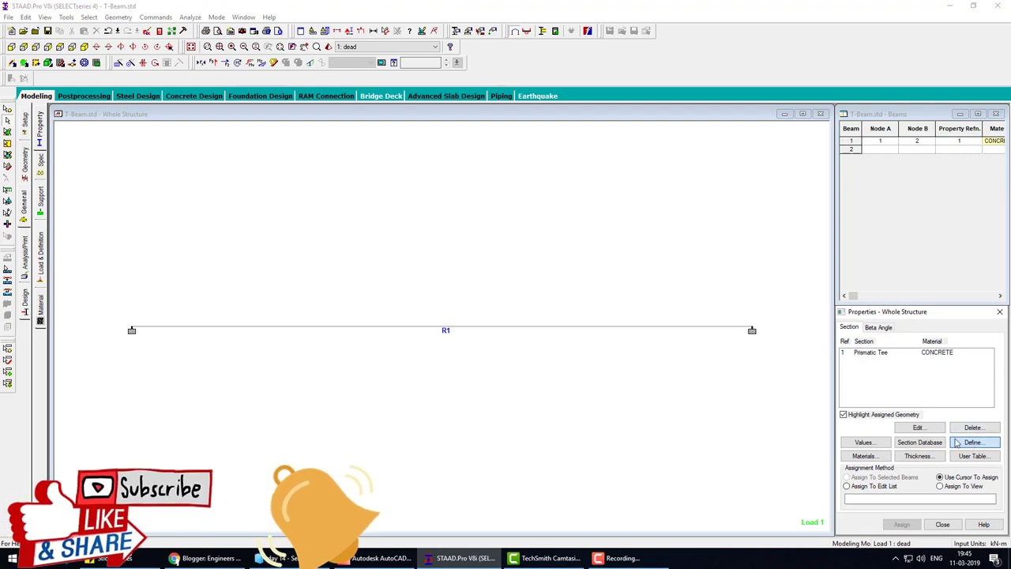
pyautogui.click(355, 195)
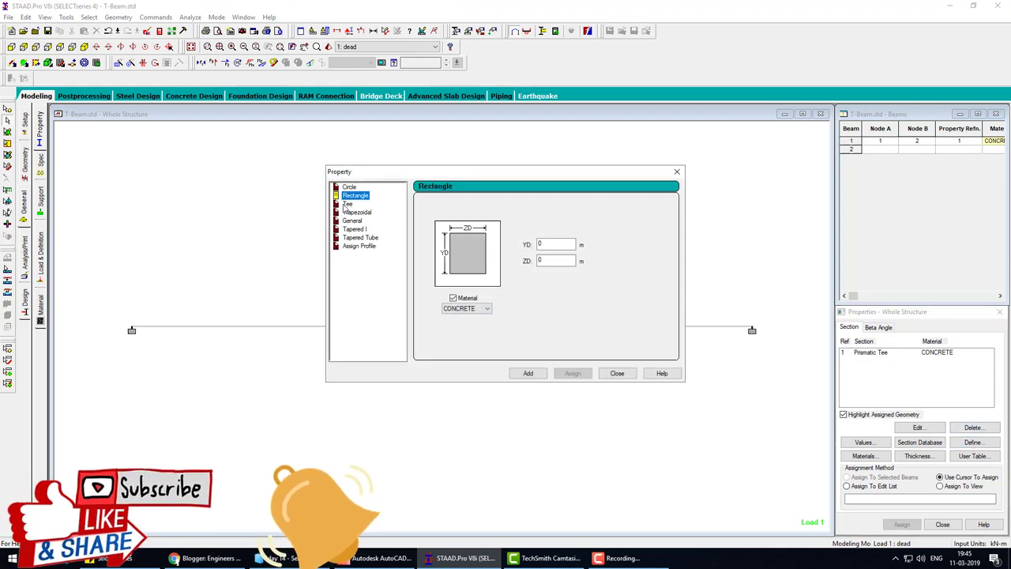
pyautogui.click(346, 204)
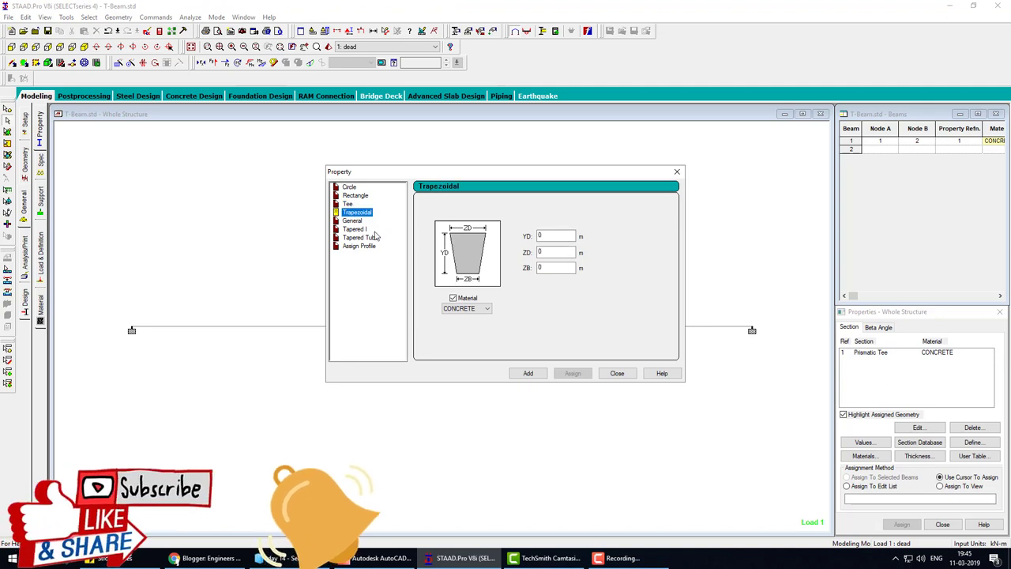
pyautogui.click(352, 221)
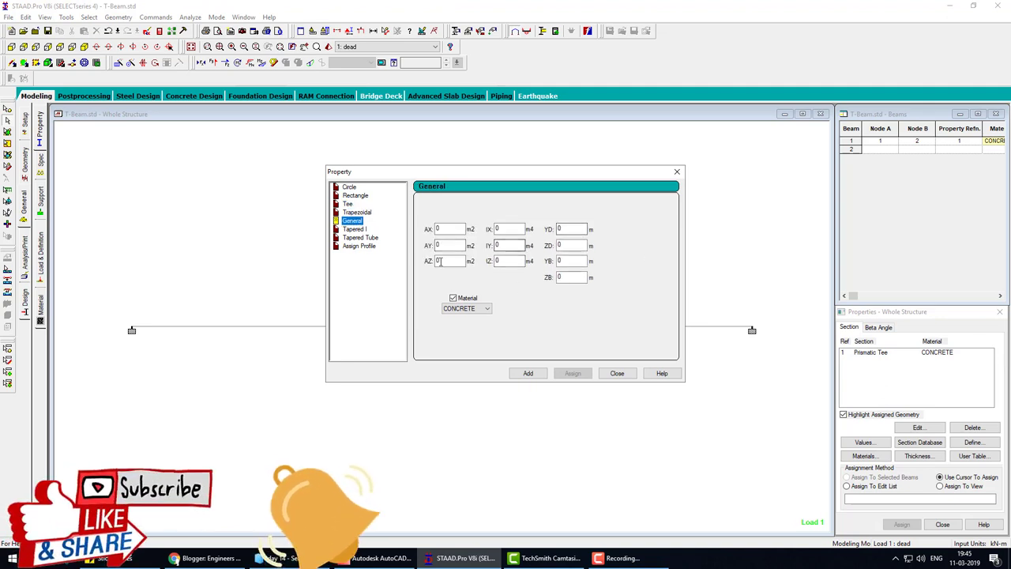
pyautogui.click(356, 229)
pyautogui.click(359, 238)
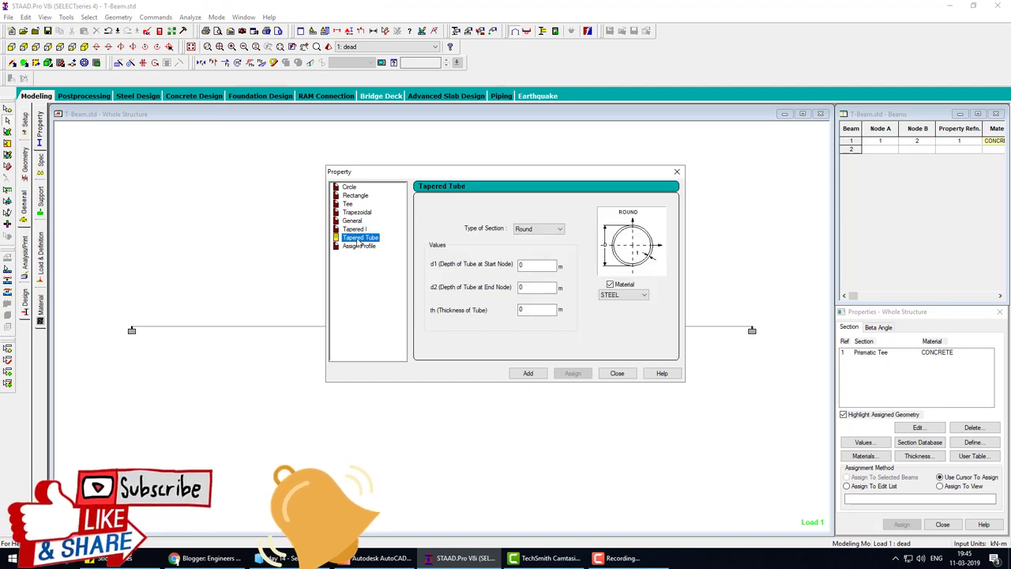
pyautogui.click(365, 247)
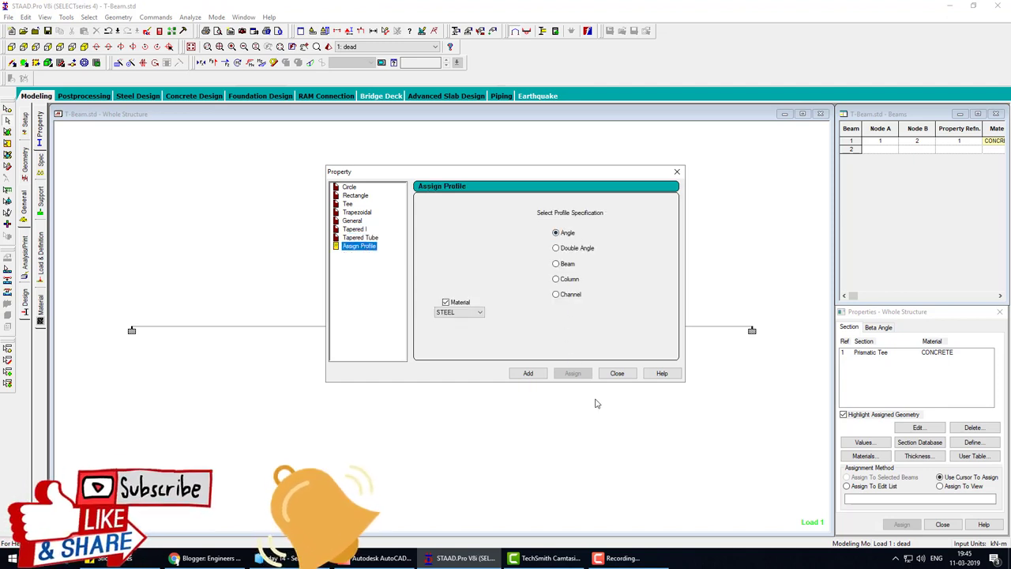
pyautogui.click(622, 557)
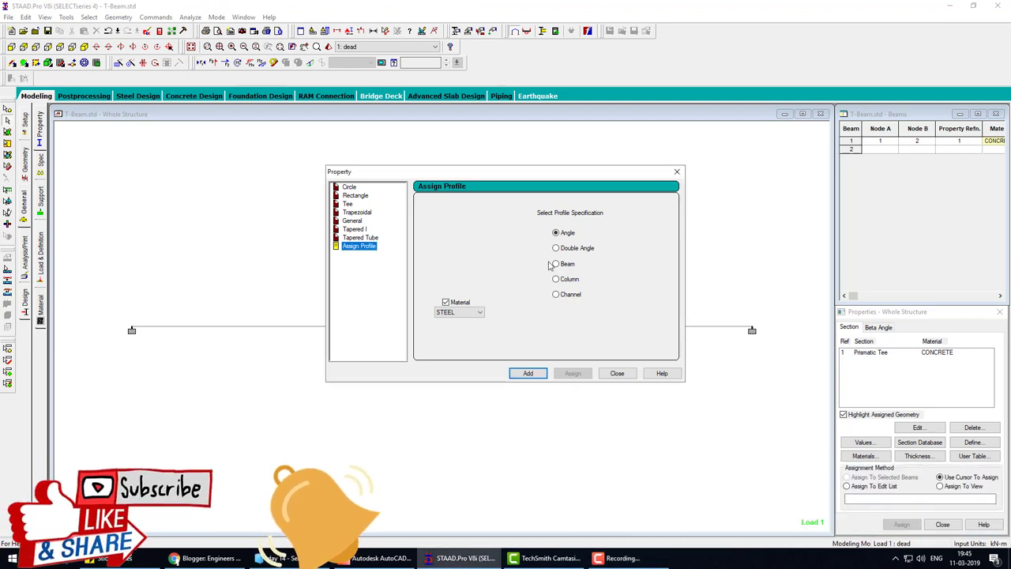
# Close the section type list, leaving the beam's Prismatic Tee property unchanged.
pyautogui.click(616, 373)
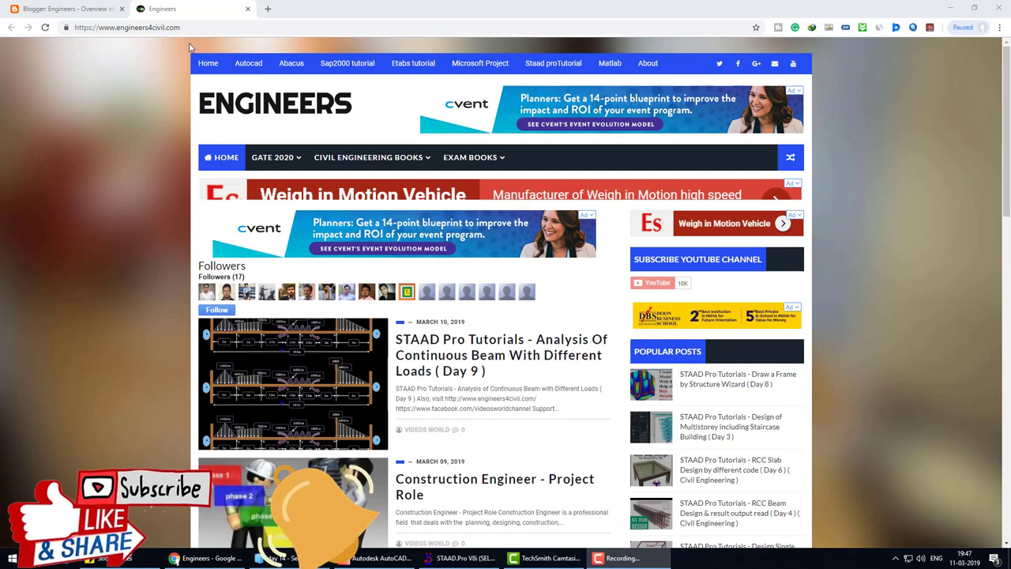
pyautogui.moveTo(191, 27); pyautogui.dragTo(93, 27)
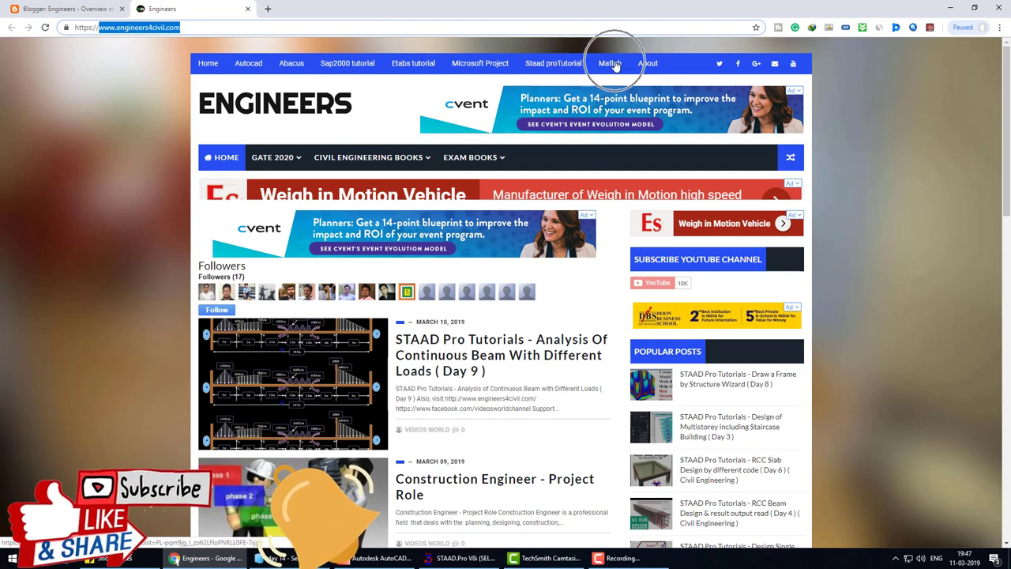
pyautogui.click(295, 156)
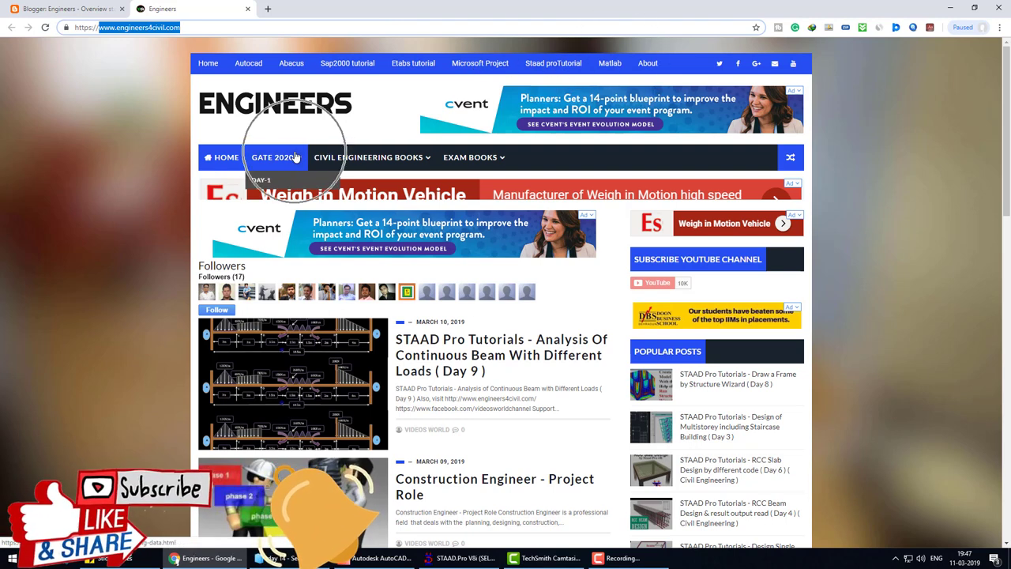
pyautogui.click(367, 158)
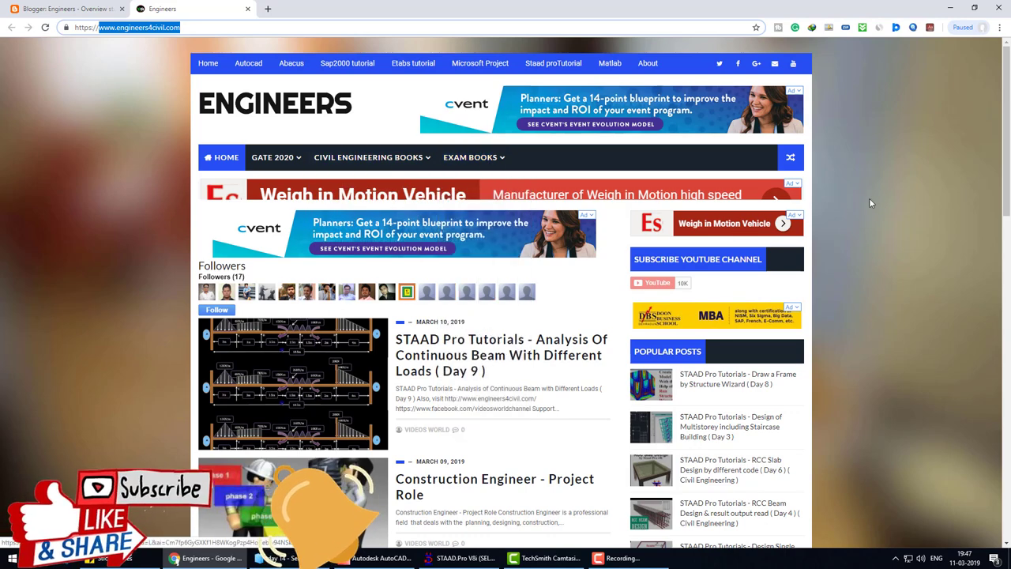
pyautogui.scroll(-2, 872, 203)
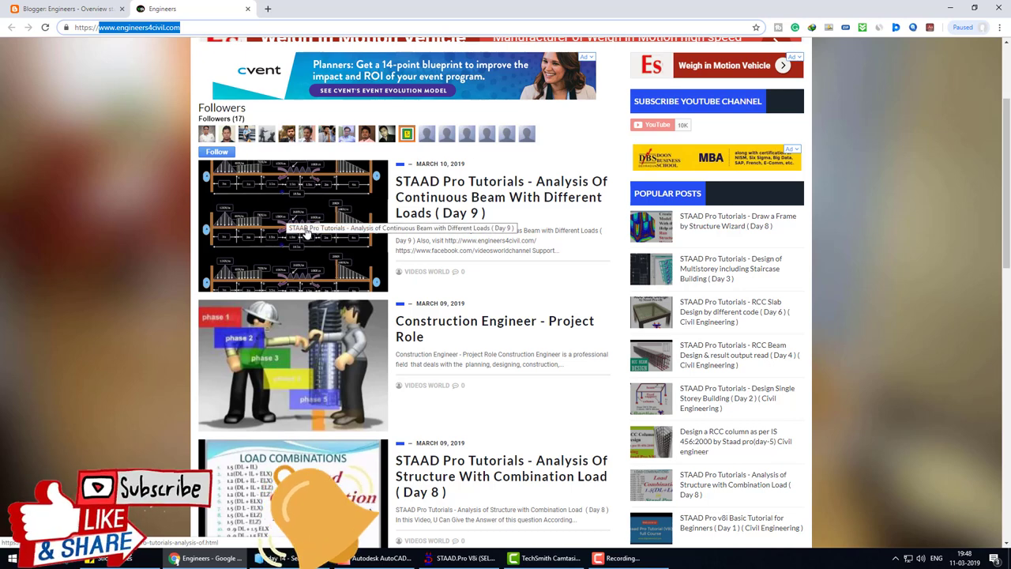
# Follow the Engineers4civil blog, subscribe to its YouTube channel, and return to the homepage top.
pyautogui.click(218, 152)
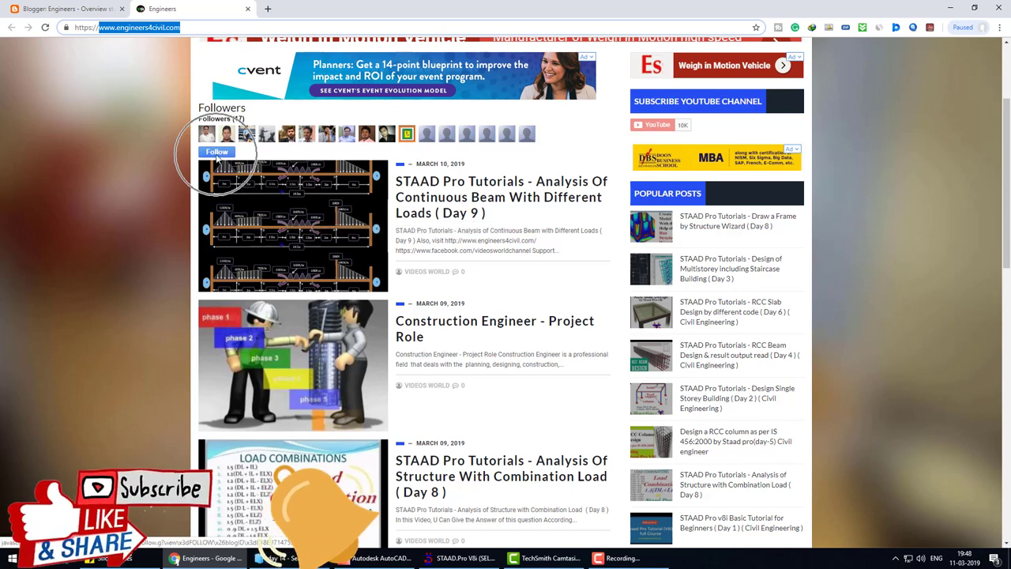
pyautogui.scroll(1, 547, 256)
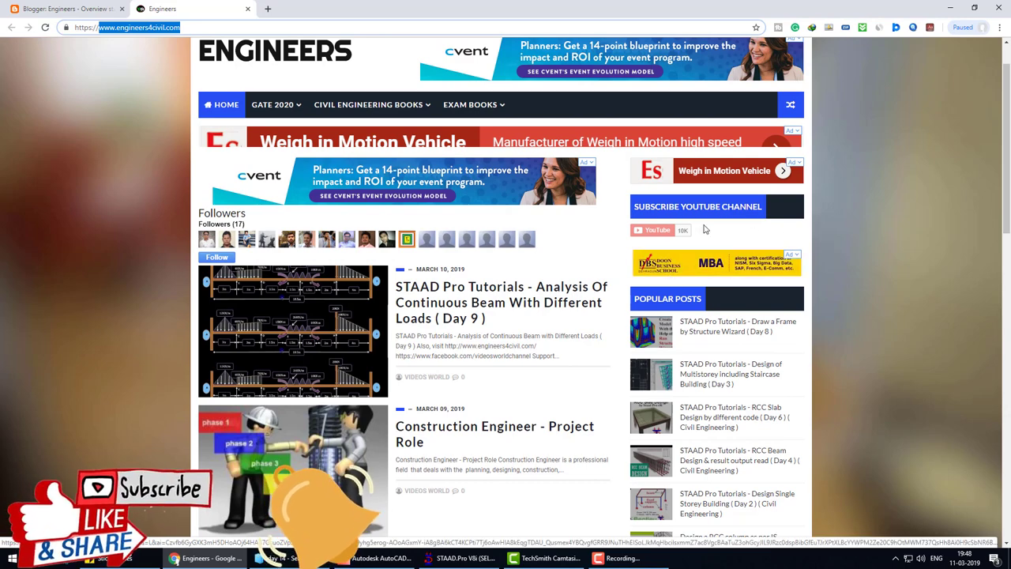
pyautogui.click(656, 234)
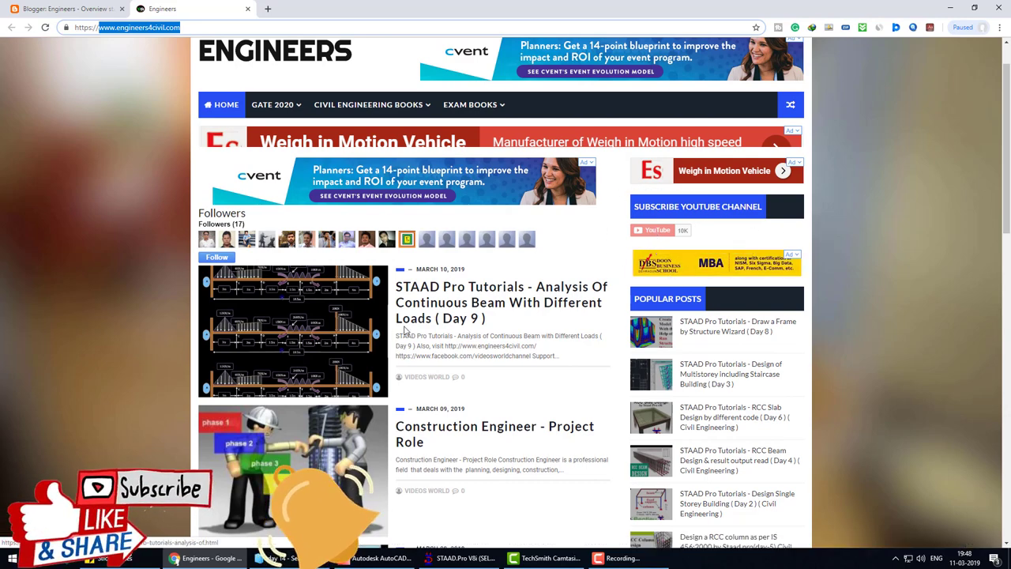
pyautogui.scroll(-2, 323, 371)
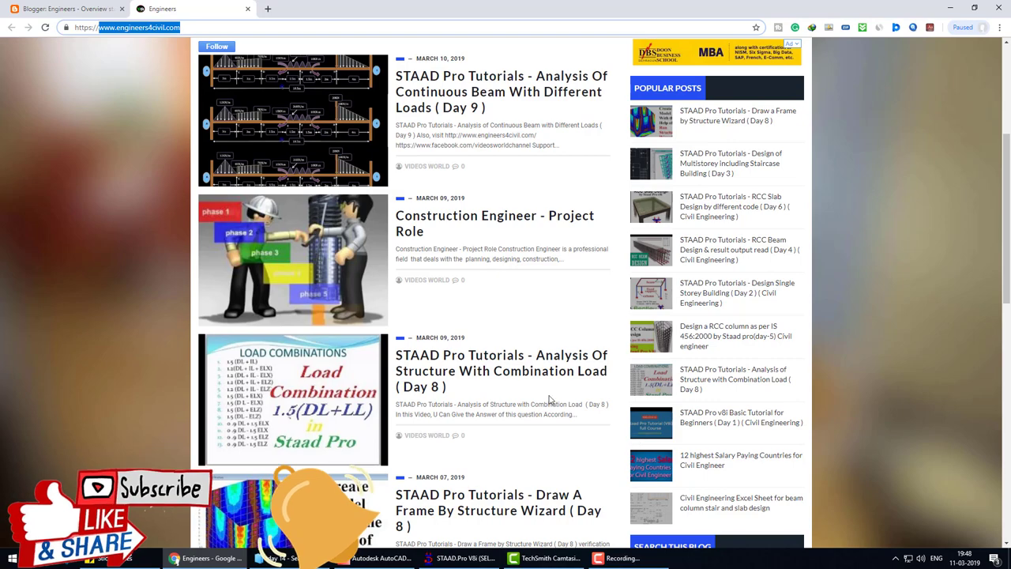
pyautogui.scroll(3, 550, 400)
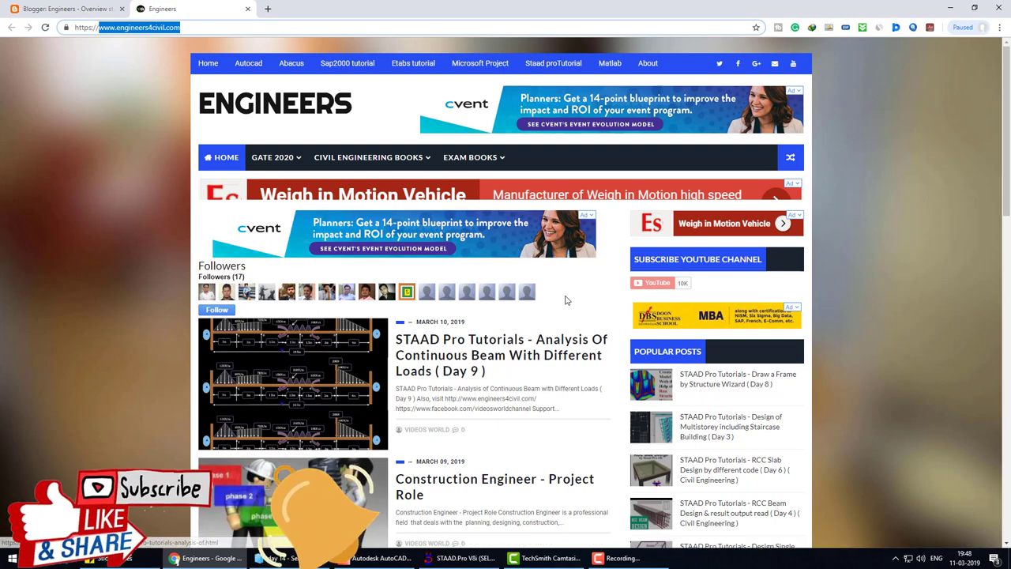
pyautogui.scroll(-3, 450, 304)
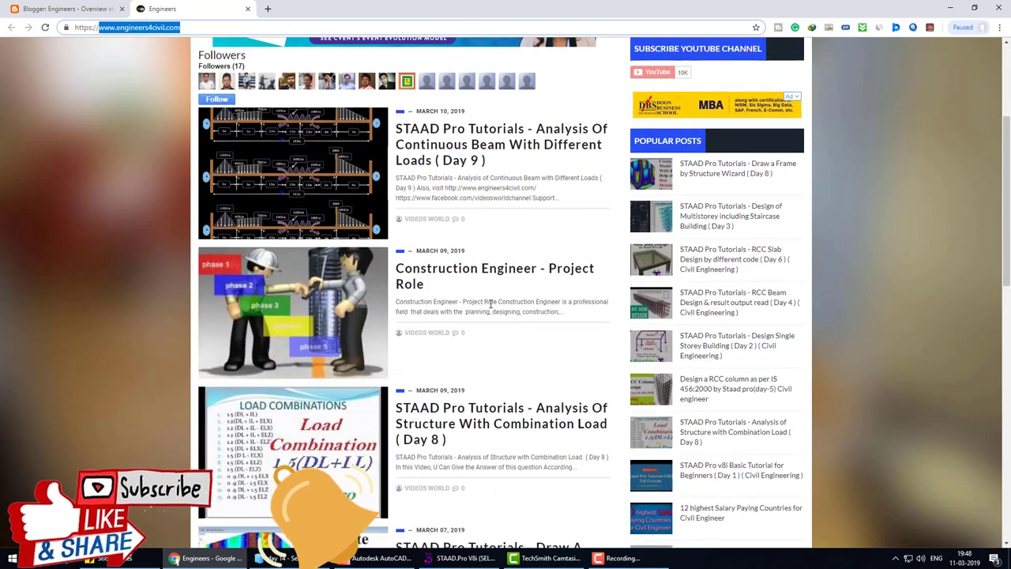
pyautogui.scroll(-3, 489, 304)
pyautogui.scroll(-4, 505, 324)
pyautogui.scroll(5, 513, 348)
pyautogui.scroll(1, 518, 361)
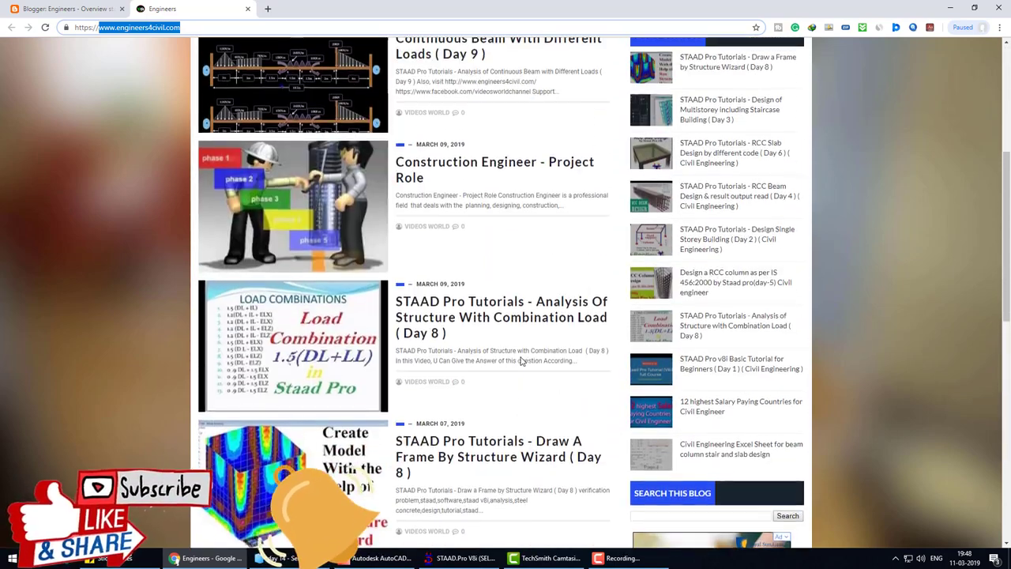
pyautogui.scroll(5, 521, 361)
pyautogui.scroll(-1, 474, 379)
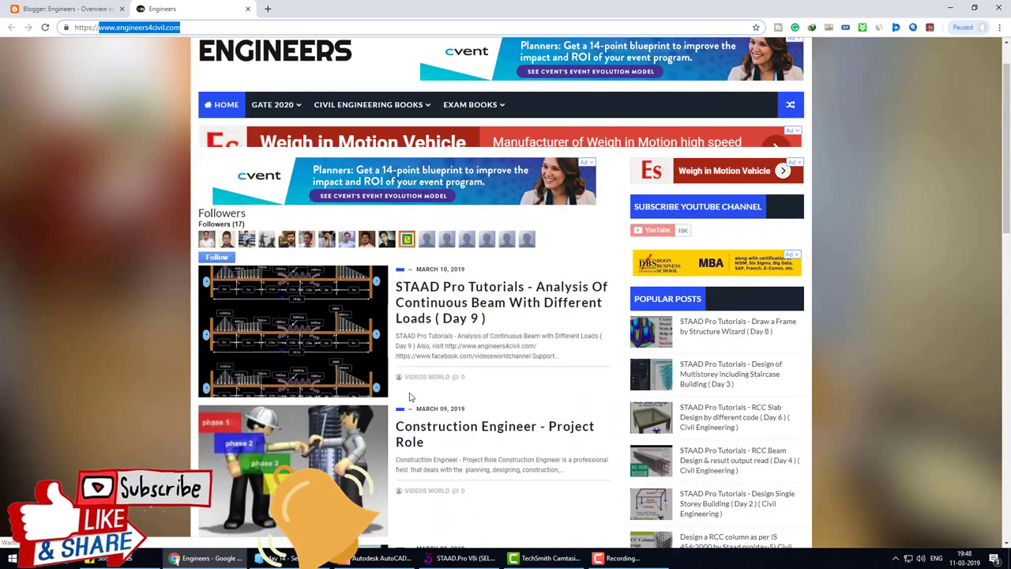
pyautogui.press('F10')
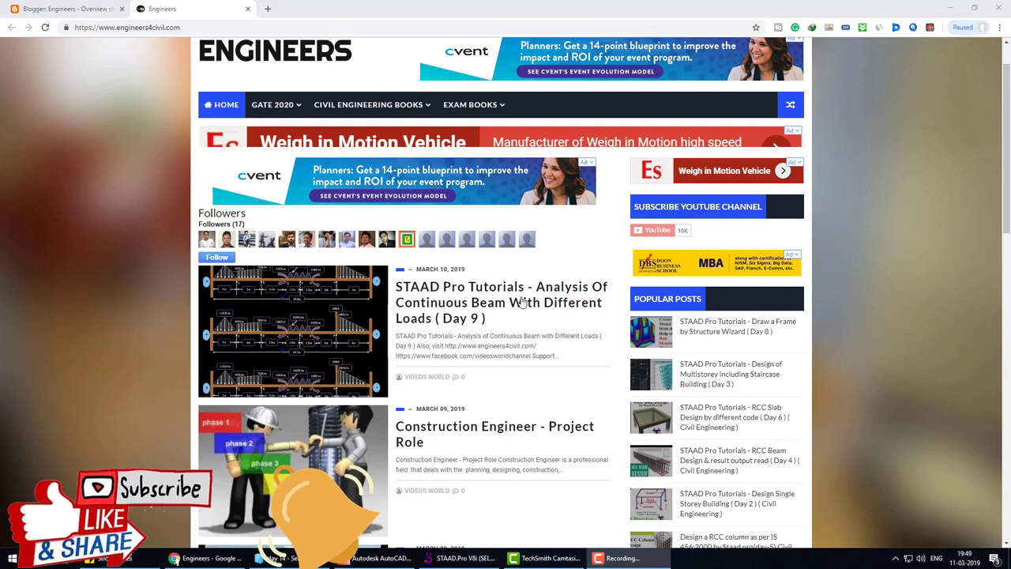
pyautogui.scroll(1, 474, 198)
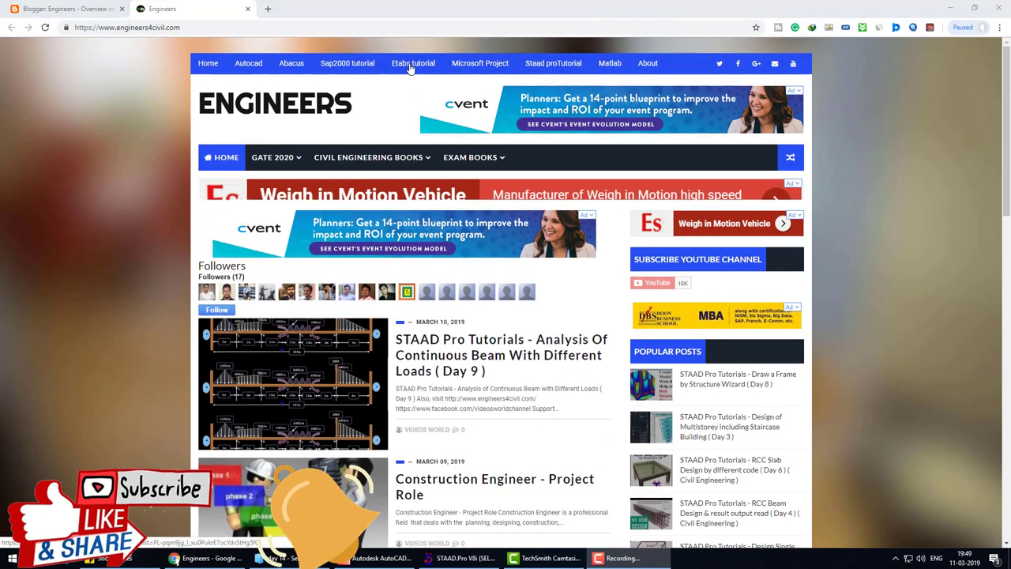
# Open the Etabs tutorial link to the videos world YouTube channel and browse its uploaded videos.
pyautogui.click(410, 66)
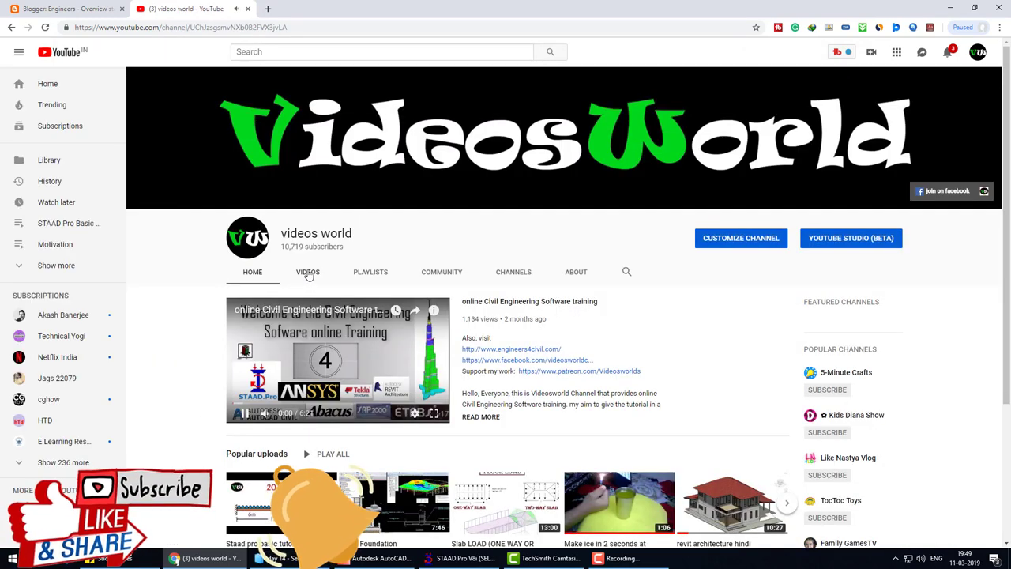
pyautogui.click(308, 273)
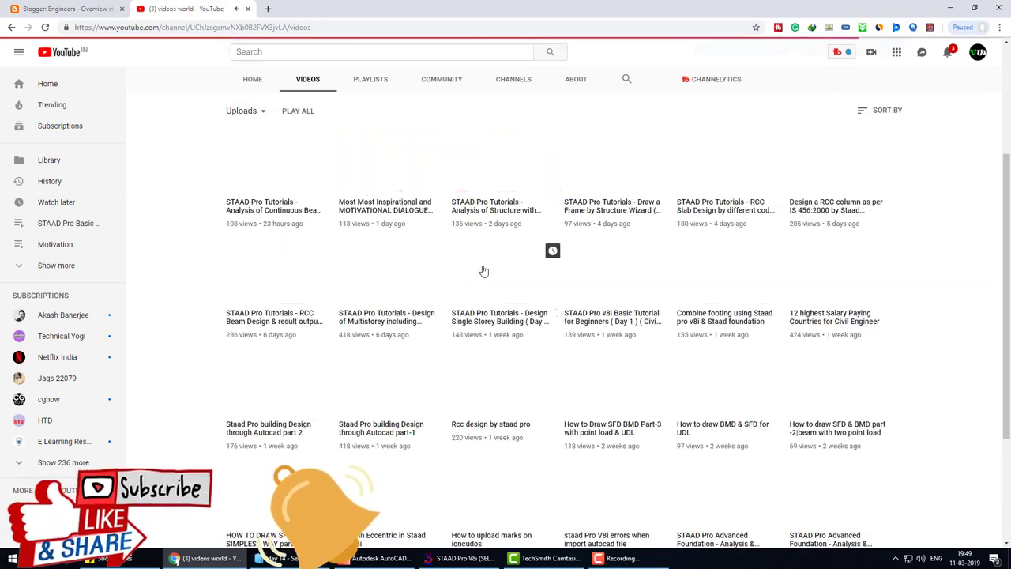
pyautogui.scroll(-2, 799, 392)
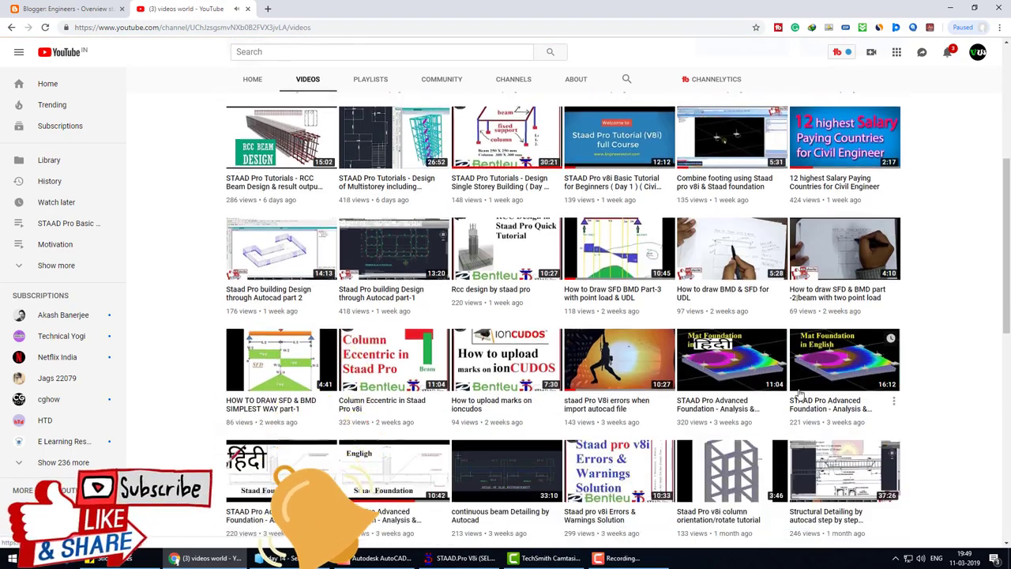
pyautogui.scroll(-3, 793, 371)
pyautogui.scroll(-2, 790, 363)
pyautogui.scroll(-3, 790, 364)
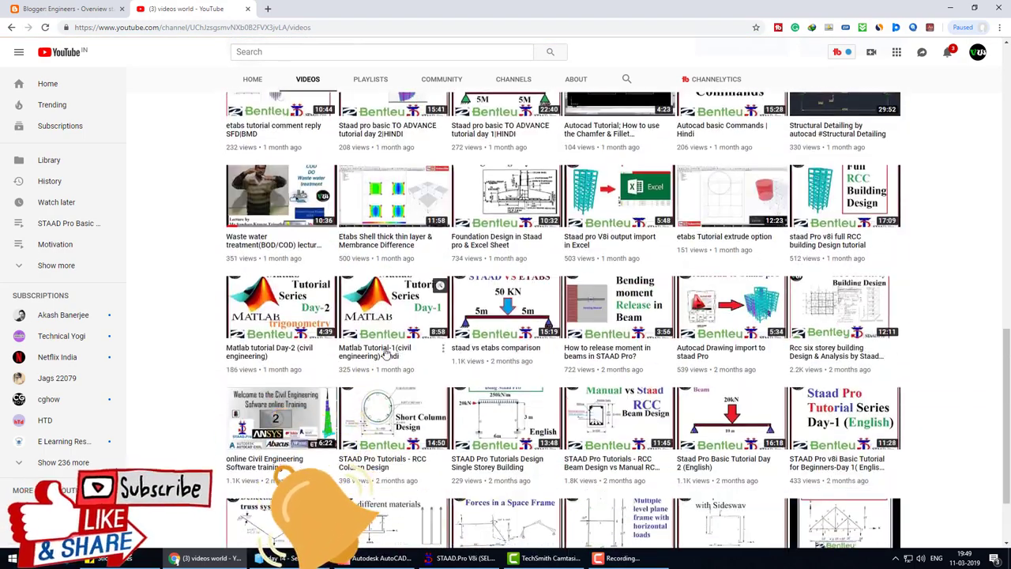
pyautogui.scroll(-1, 385, 355)
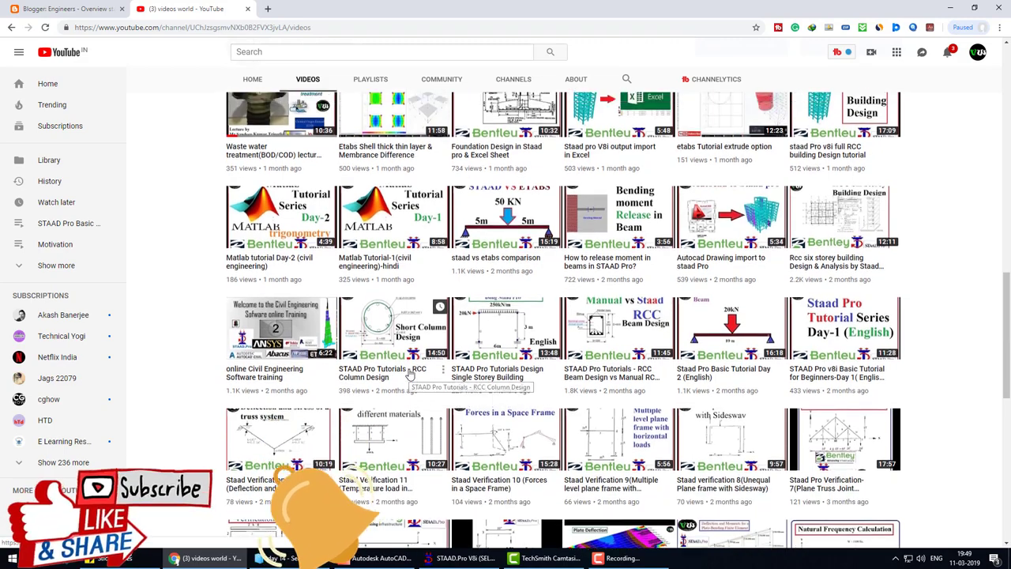
# Return to the top and show the channel's playlists: STAAD Pro, Autocad, etabs, MATLAB.
pyautogui.scroll(5, 403, 355)
pyautogui.scroll(5, 391, 316)
pyautogui.scroll(3, 383, 281)
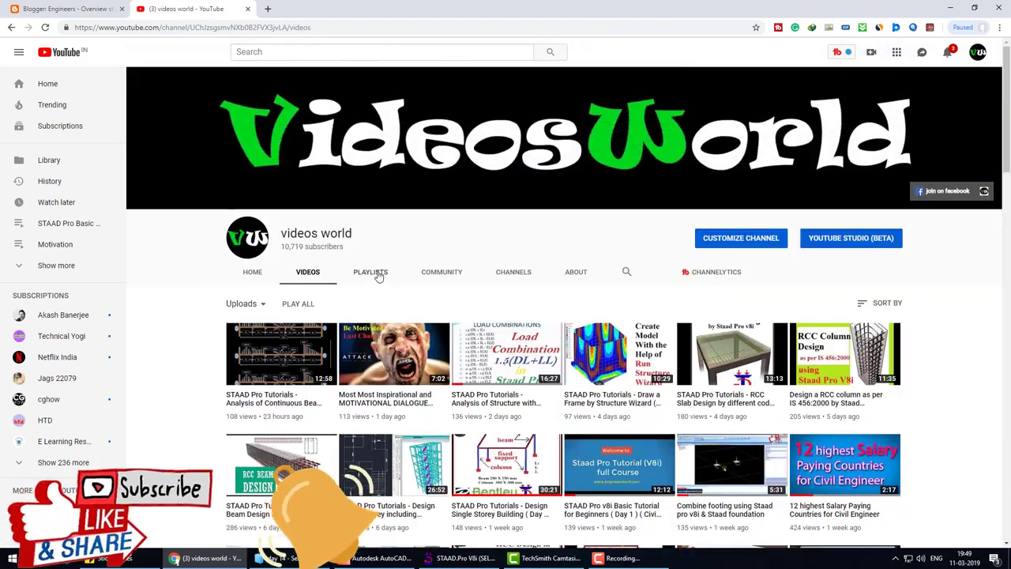
pyautogui.click(378, 273)
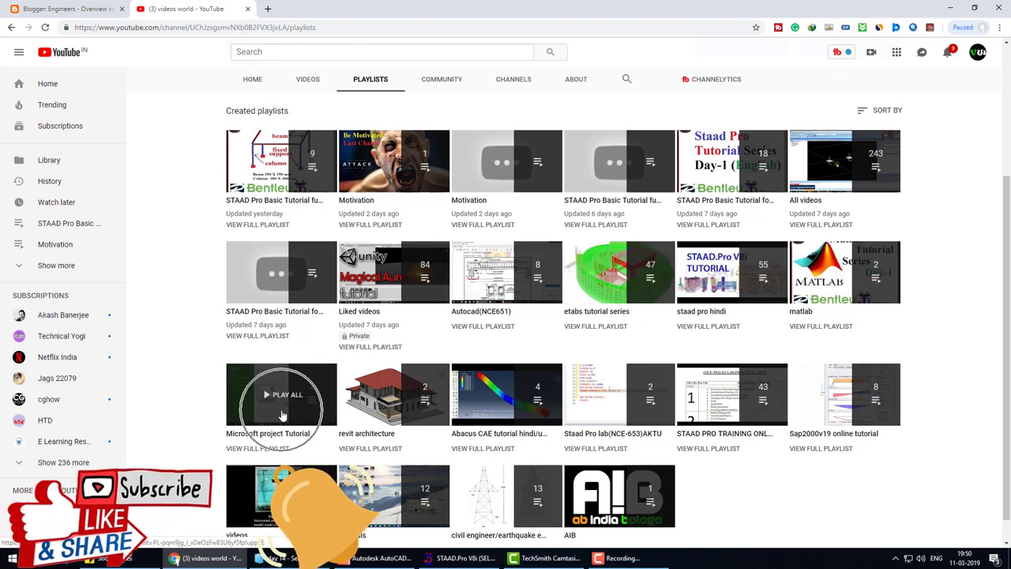
pyautogui.click(495, 401)
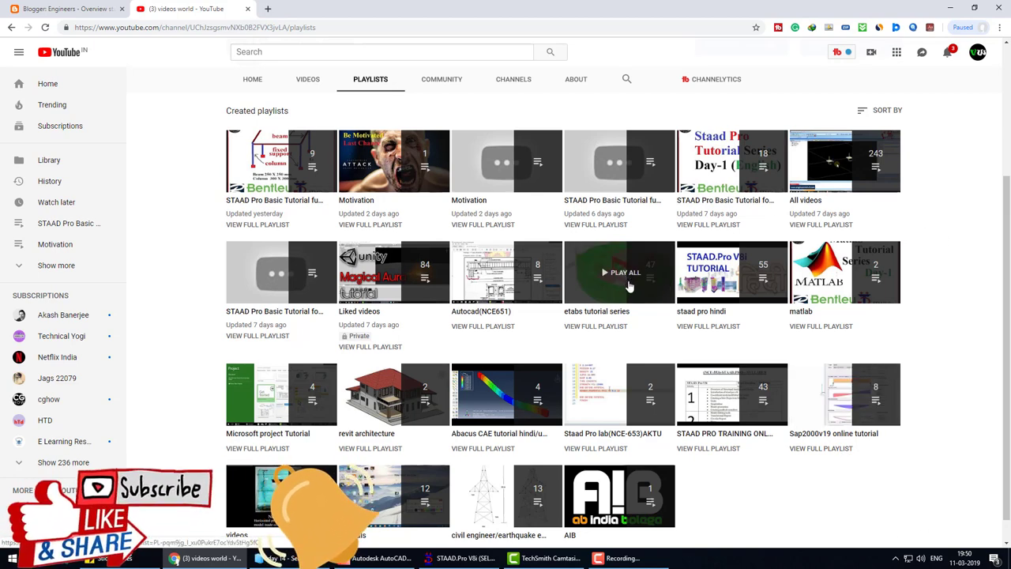
pyautogui.scroll(3, 617, 295)
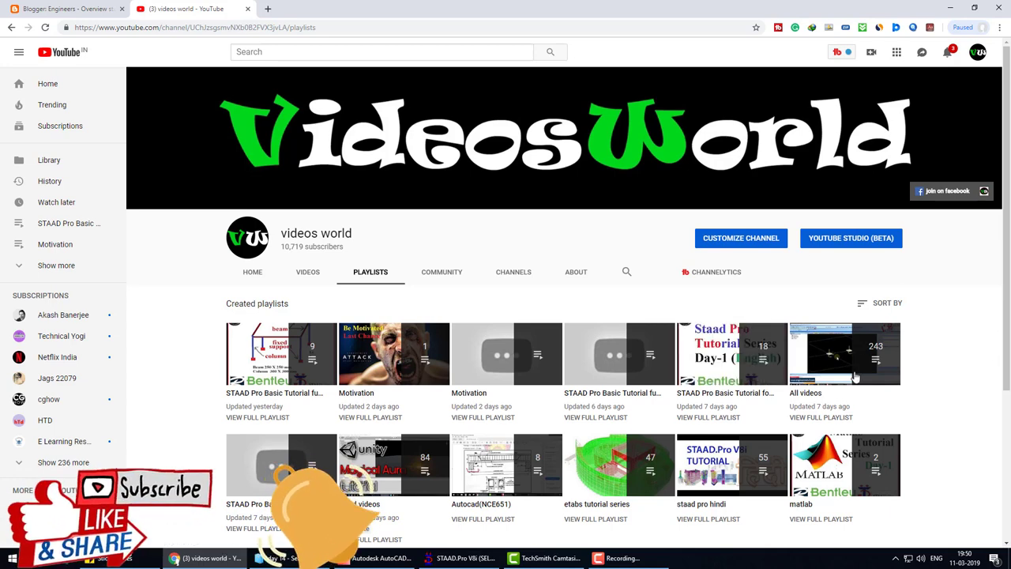
# Show the videos world channel's uploads grid and scroll down to its two-year-old videos.
pyautogui.click(315, 272)
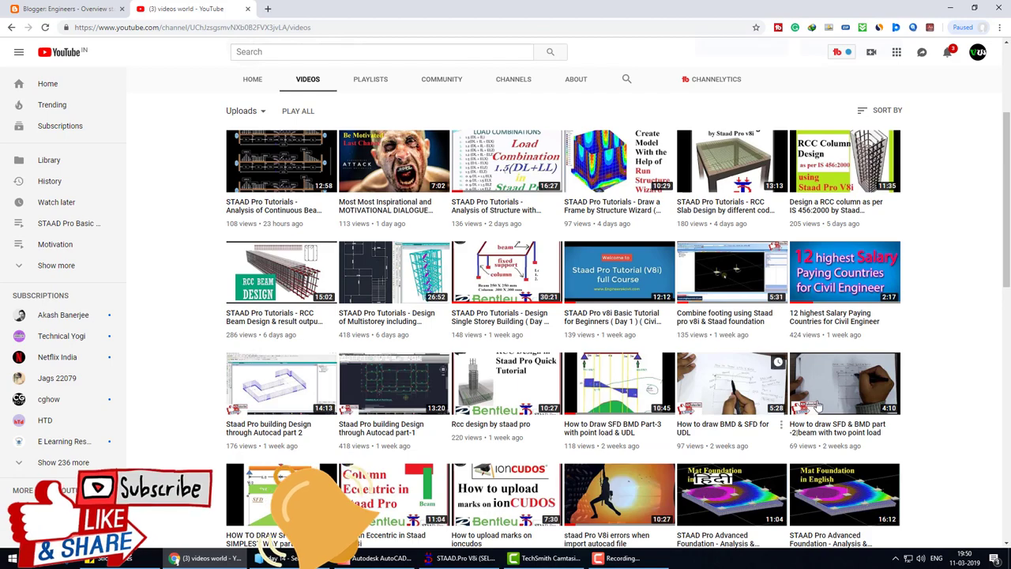
pyautogui.scroll(-1, 496, 336)
pyautogui.scroll(-3, 496, 336)
pyautogui.scroll(-3, 496, 336)
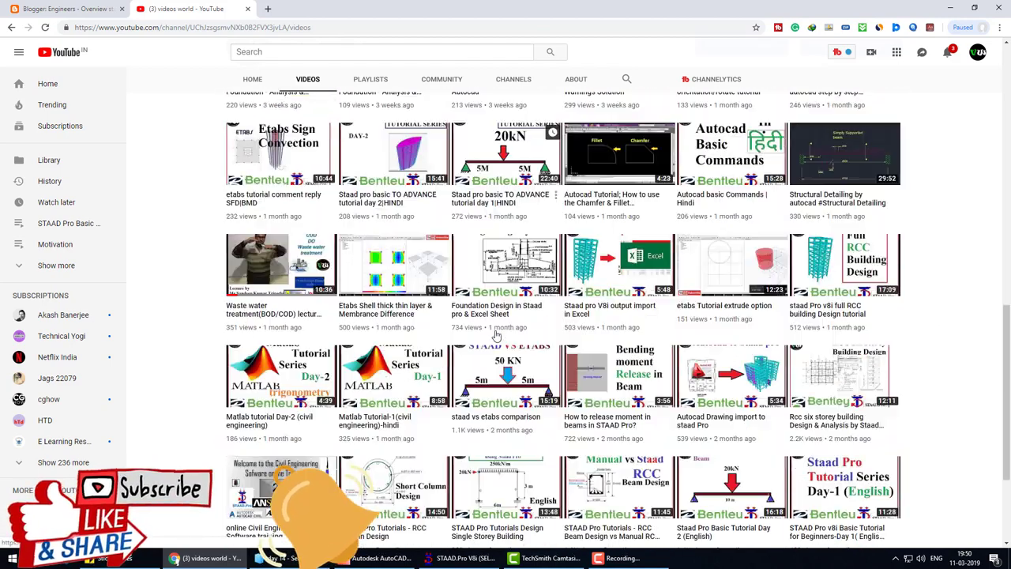
pyautogui.scroll(-2, 495, 335)
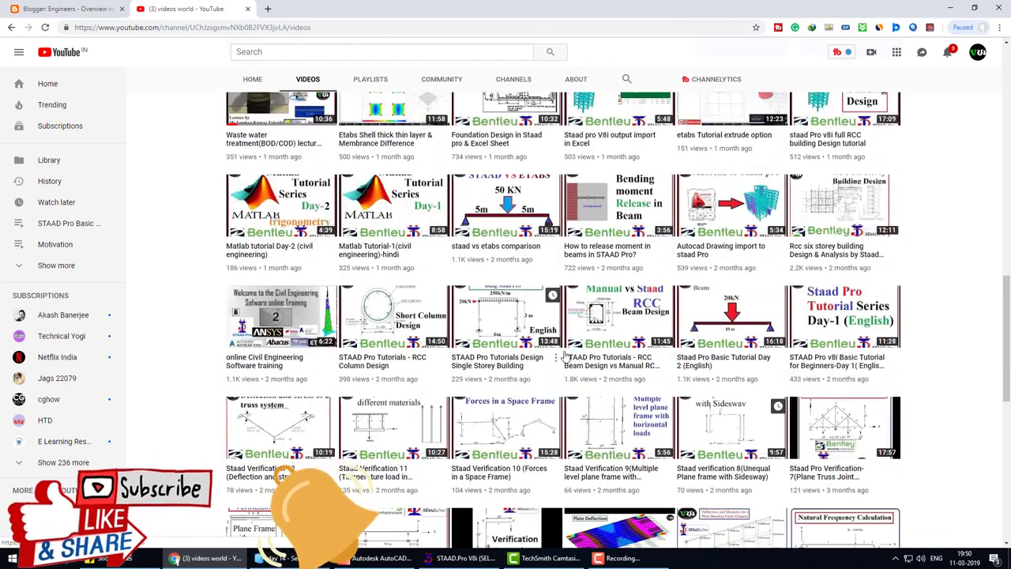
pyautogui.moveTo(611, 362)
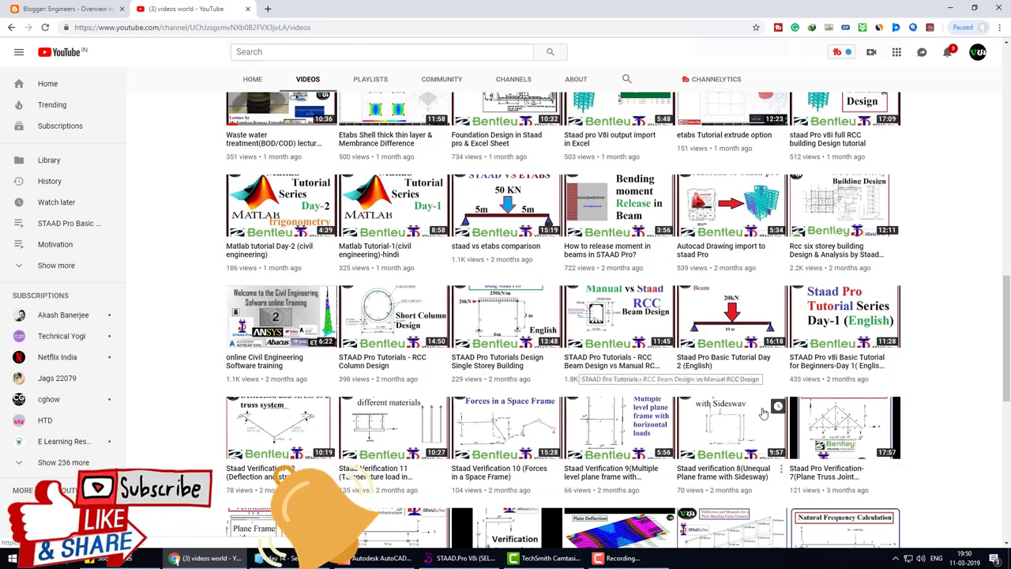
pyautogui.scroll(-2, 580, 365)
pyautogui.scroll(-4, 466, 392)
pyautogui.scroll(-1, 466, 392)
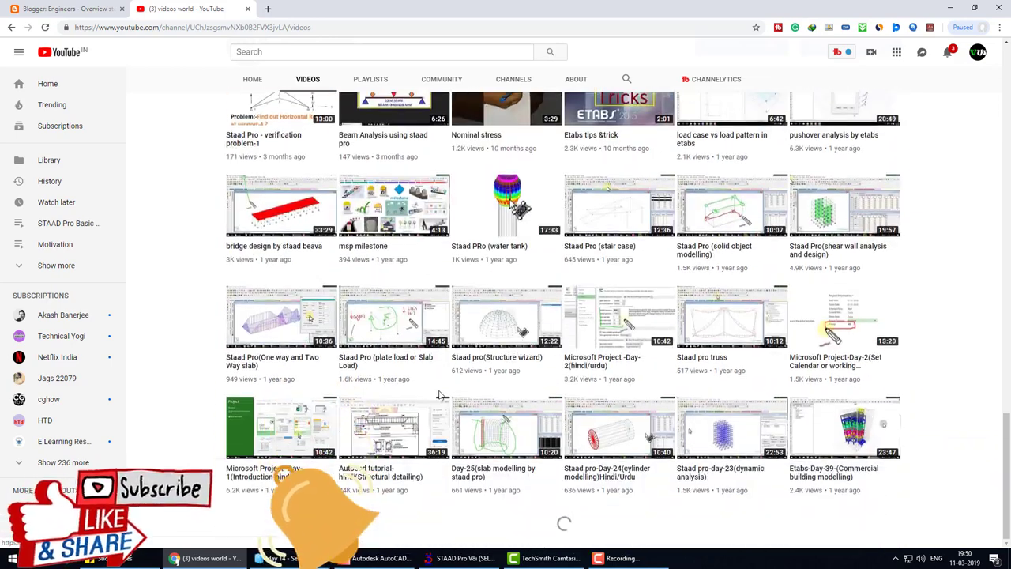
pyautogui.scroll(-1, 642, 305)
pyautogui.scroll(-3, 641, 306)
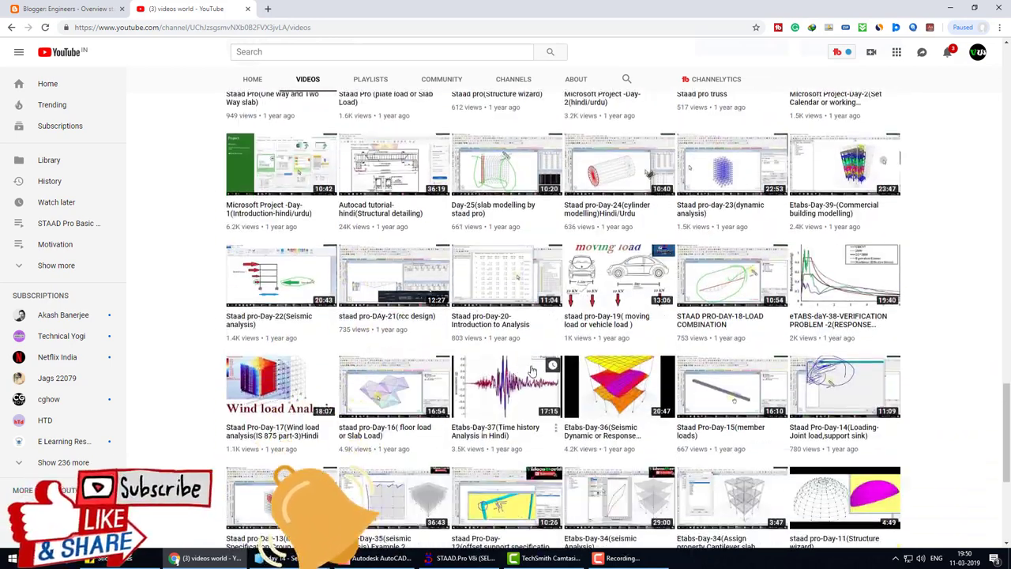
pyautogui.scroll(-4, 636, 379)
pyautogui.scroll(-2, 637, 445)
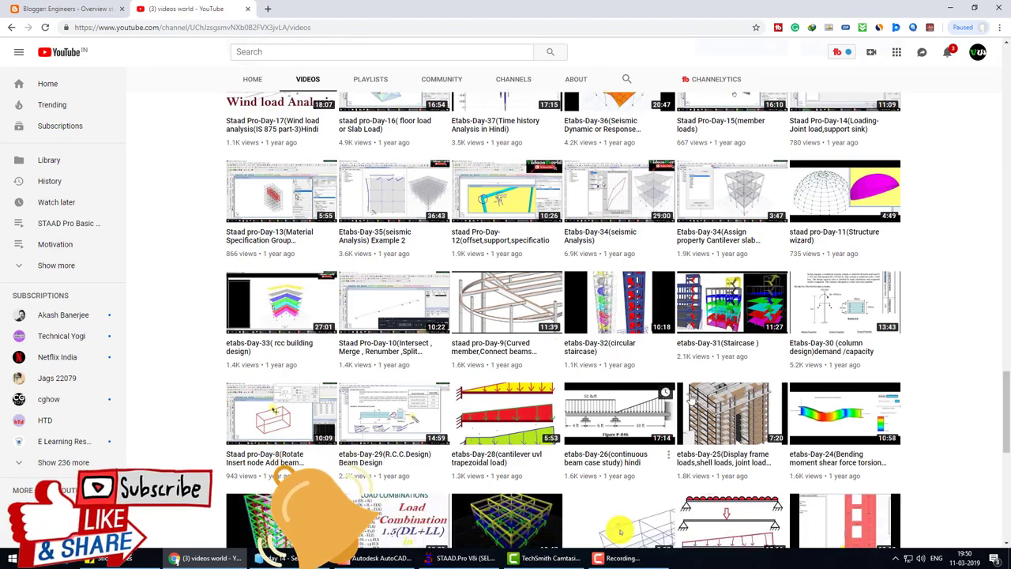
pyautogui.scroll(-3, 637, 418)
pyautogui.scroll(-3, 639, 379)
pyautogui.scroll(-2, 644, 339)
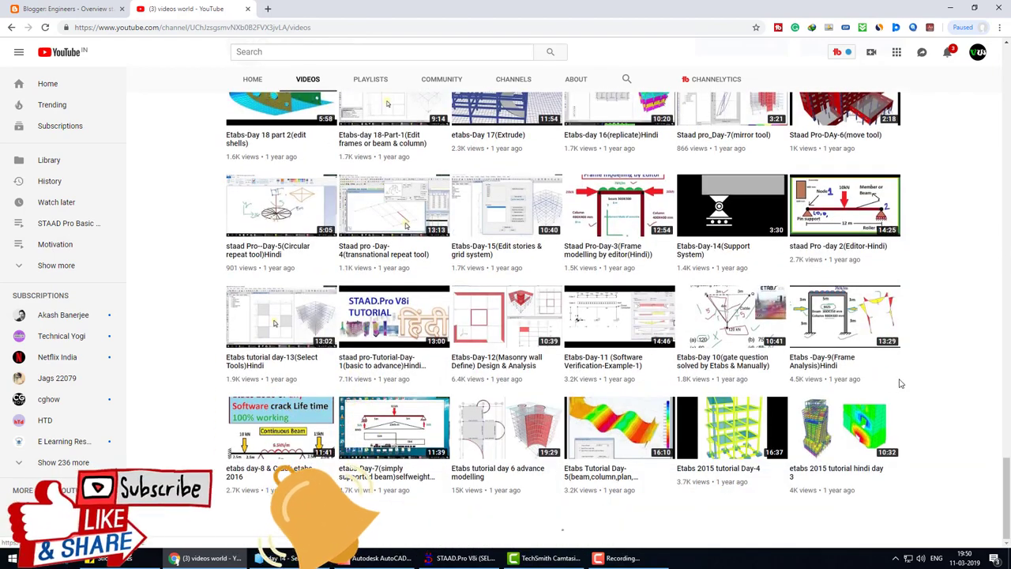
pyautogui.scroll(-2, 886, 381)
pyautogui.scroll(-2, 886, 377)
pyautogui.scroll(-4, 886, 379)
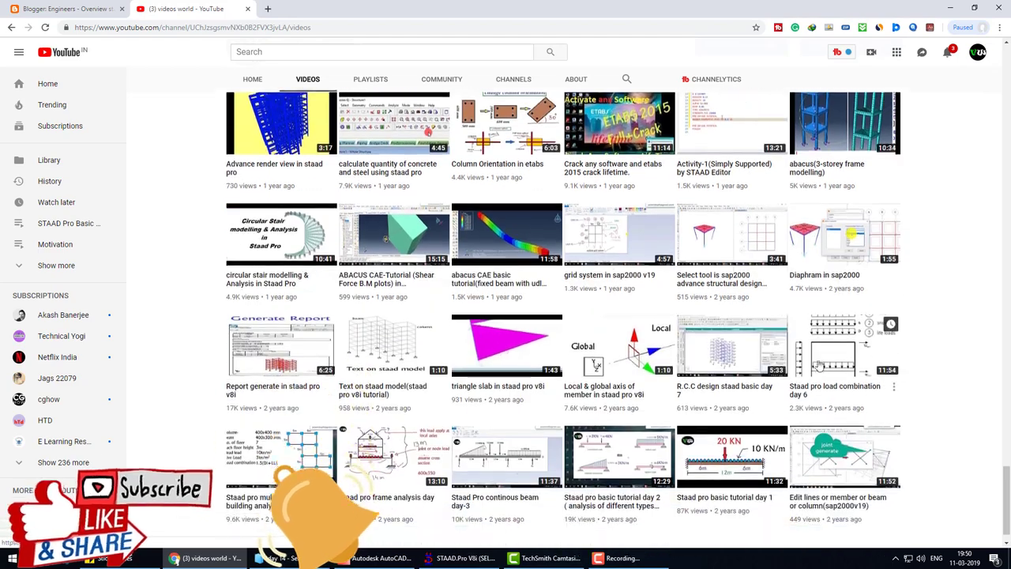
pyautogui.scroll(-4, 810, 362)
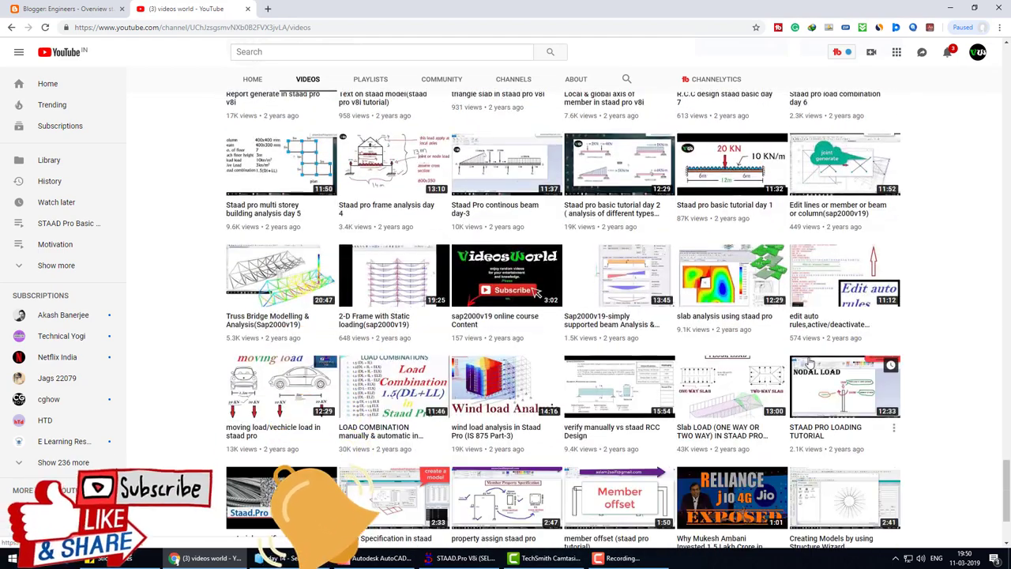
pyautogui.scroll(-1, 809, 362)
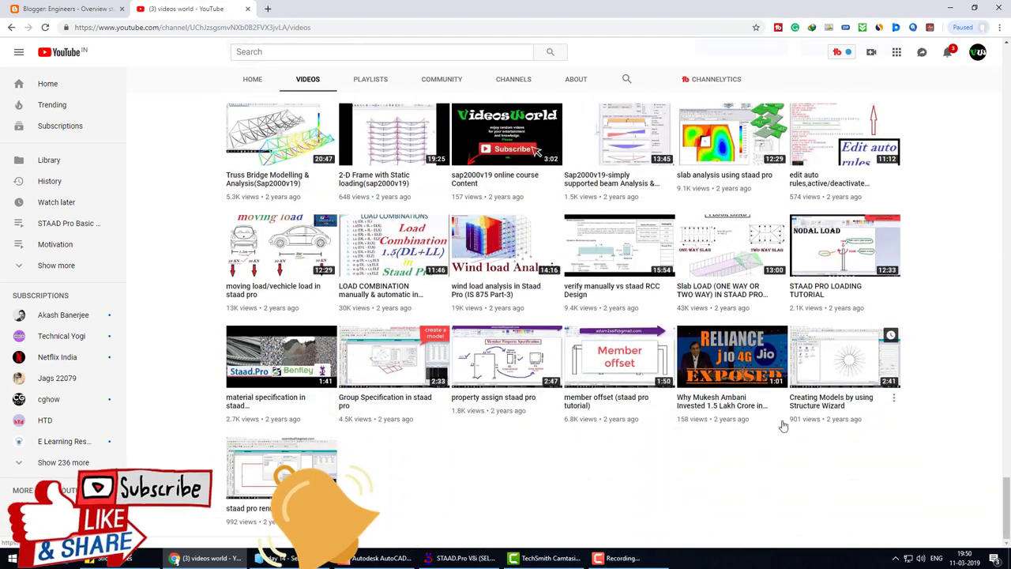